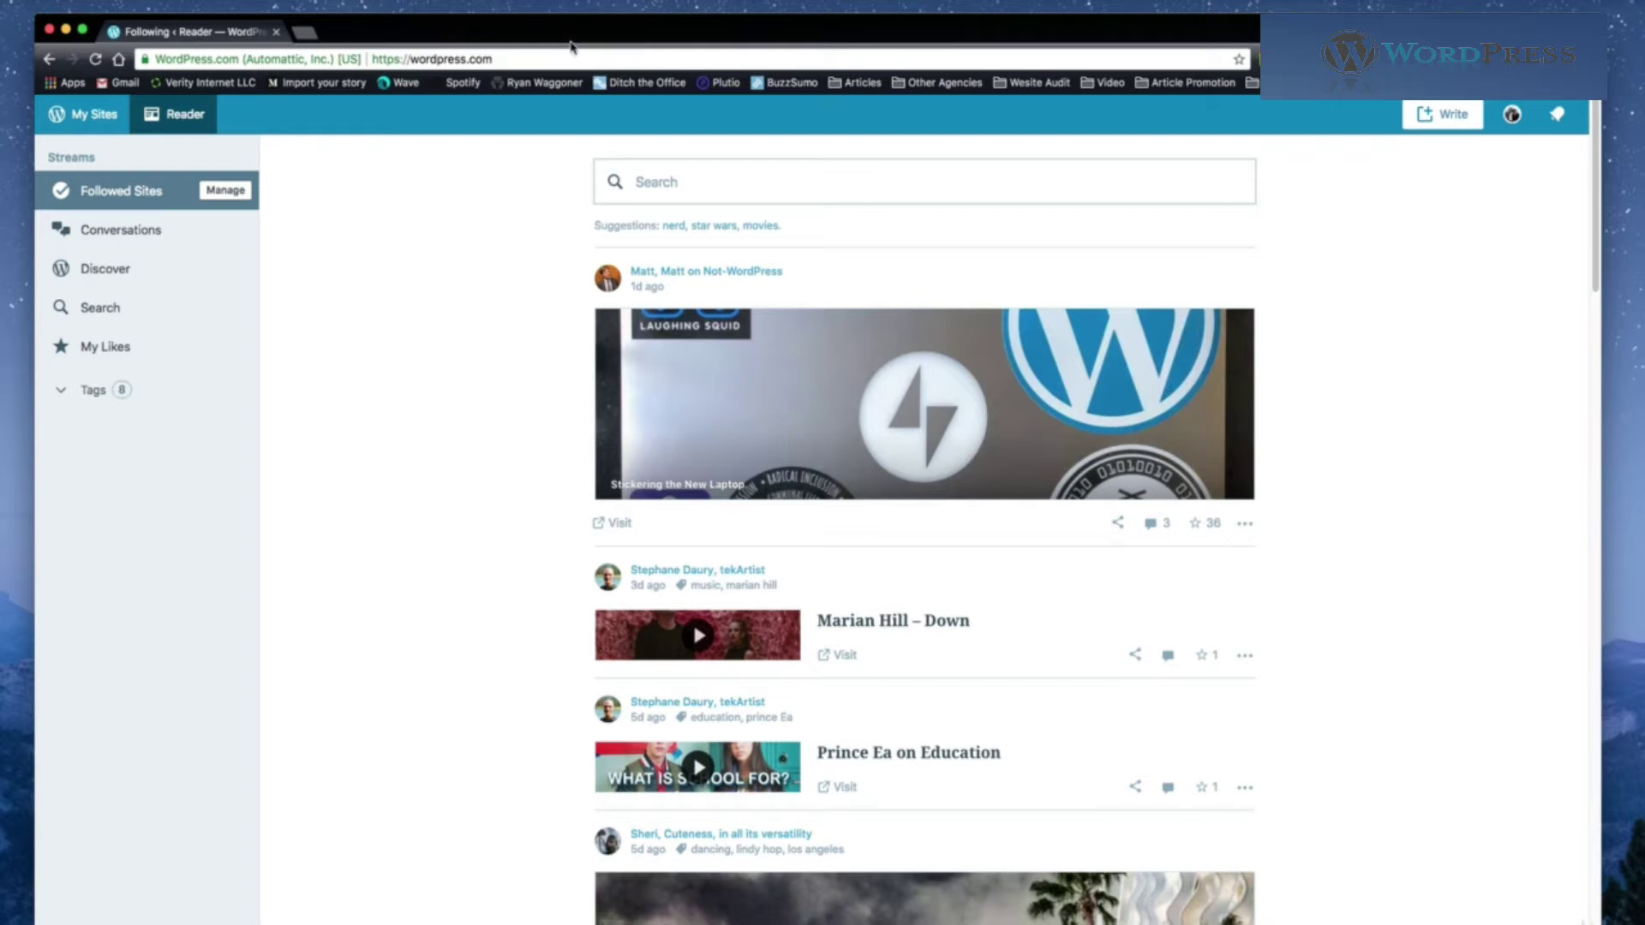
Open wix.com to view the Wix website builder home page.
left_click(572, 57)
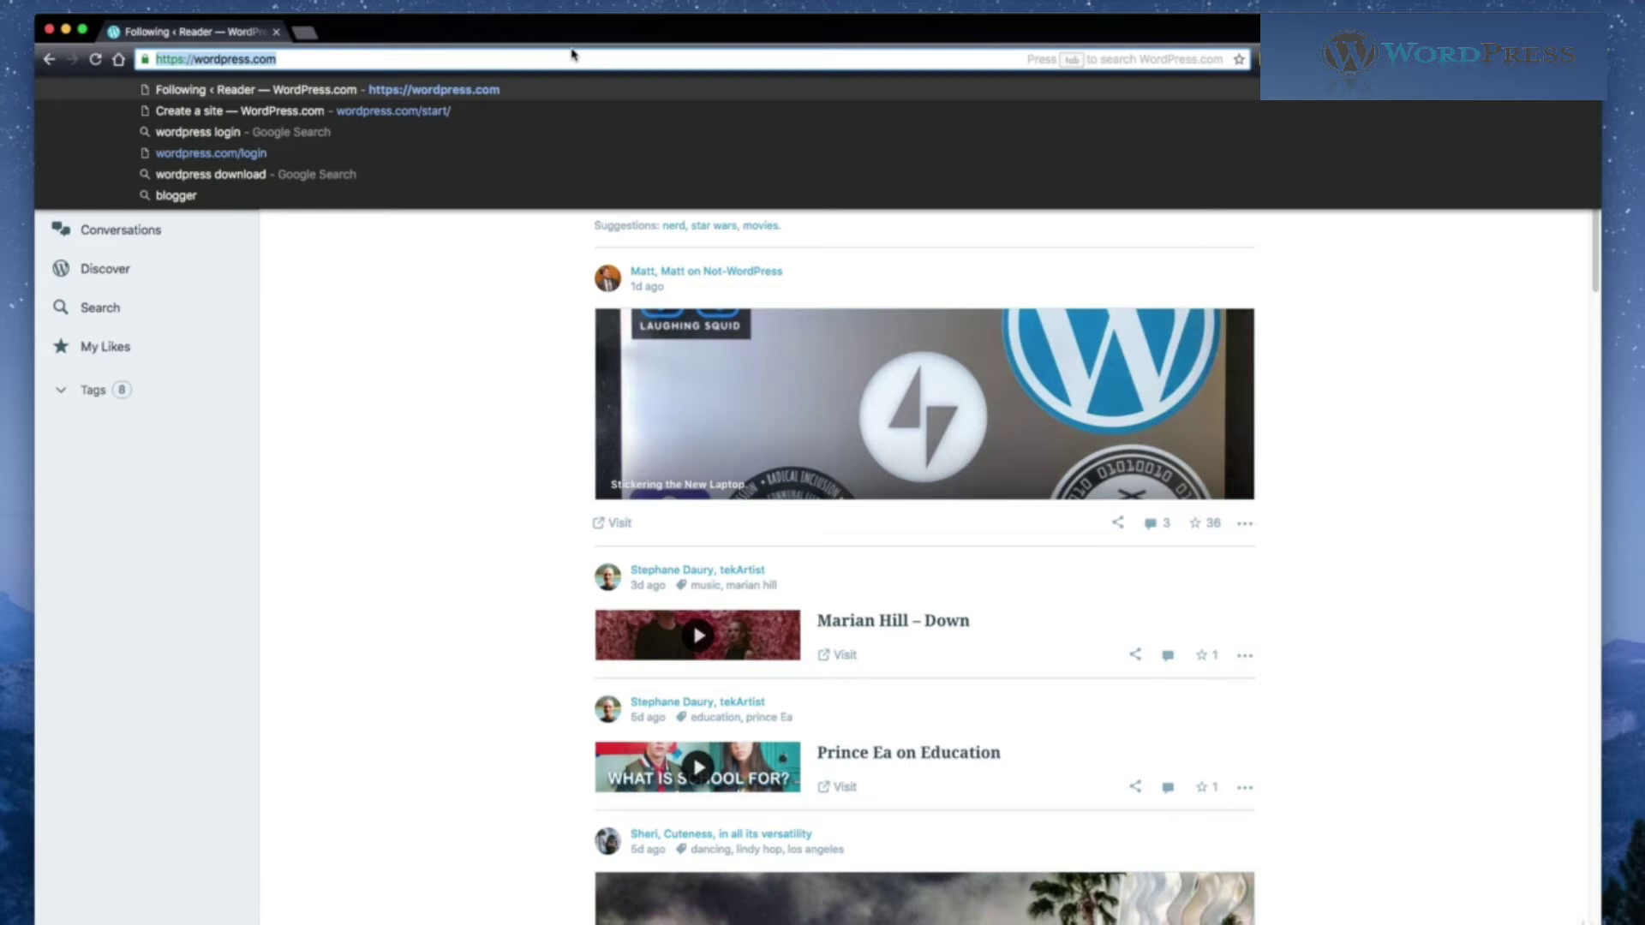
type("wix.com")
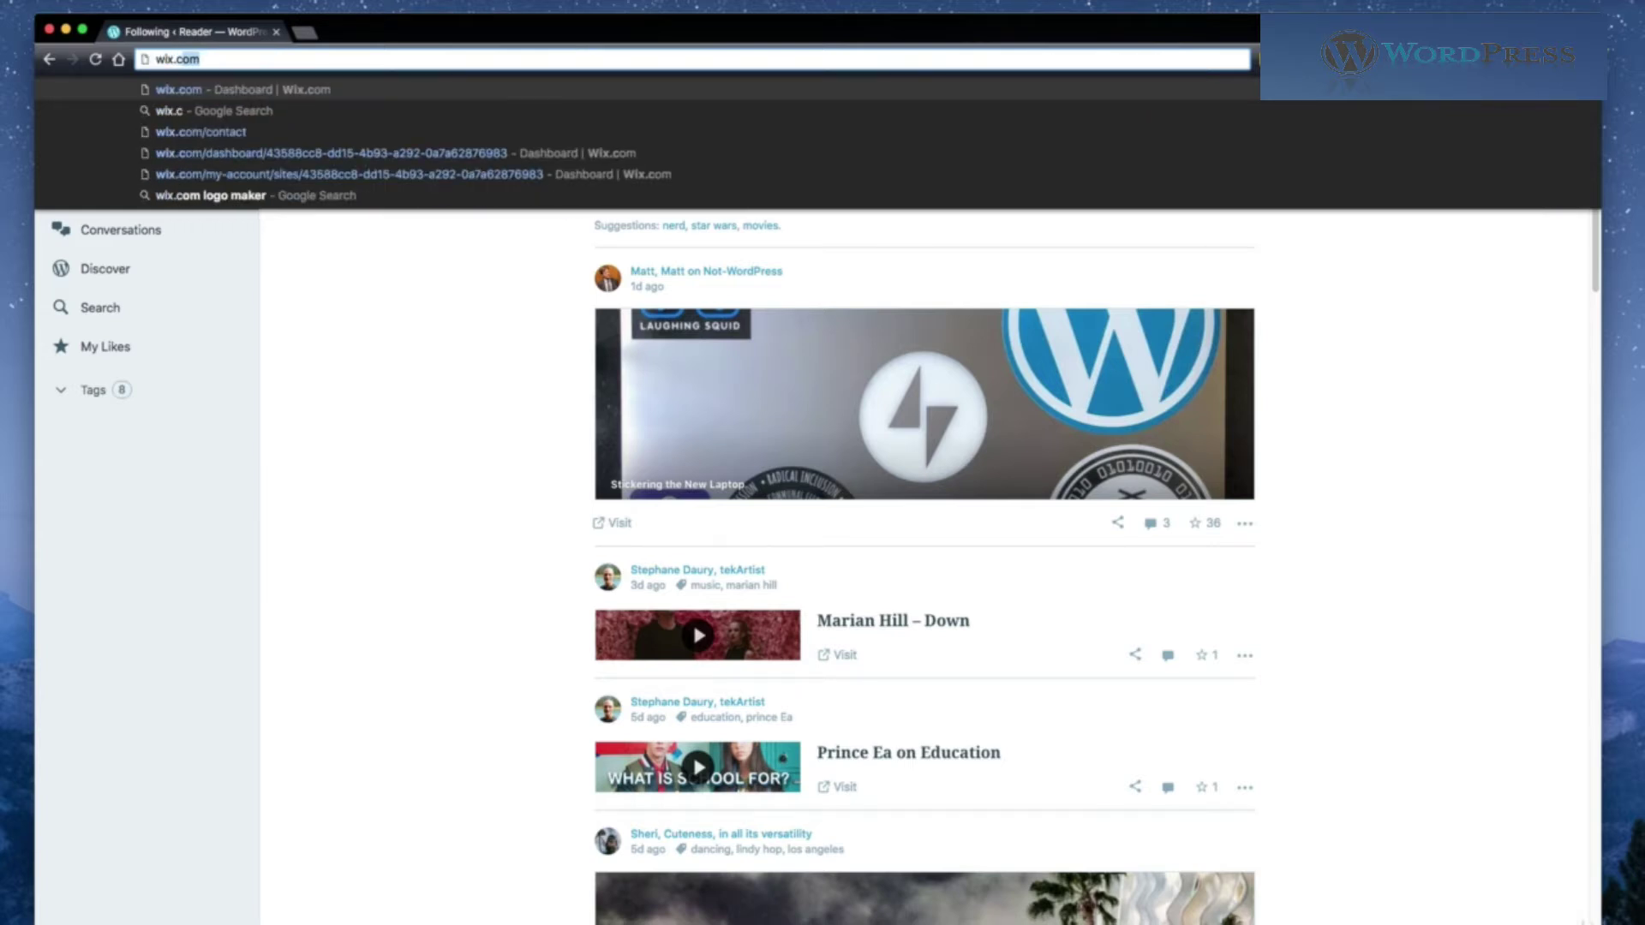
key("Return")
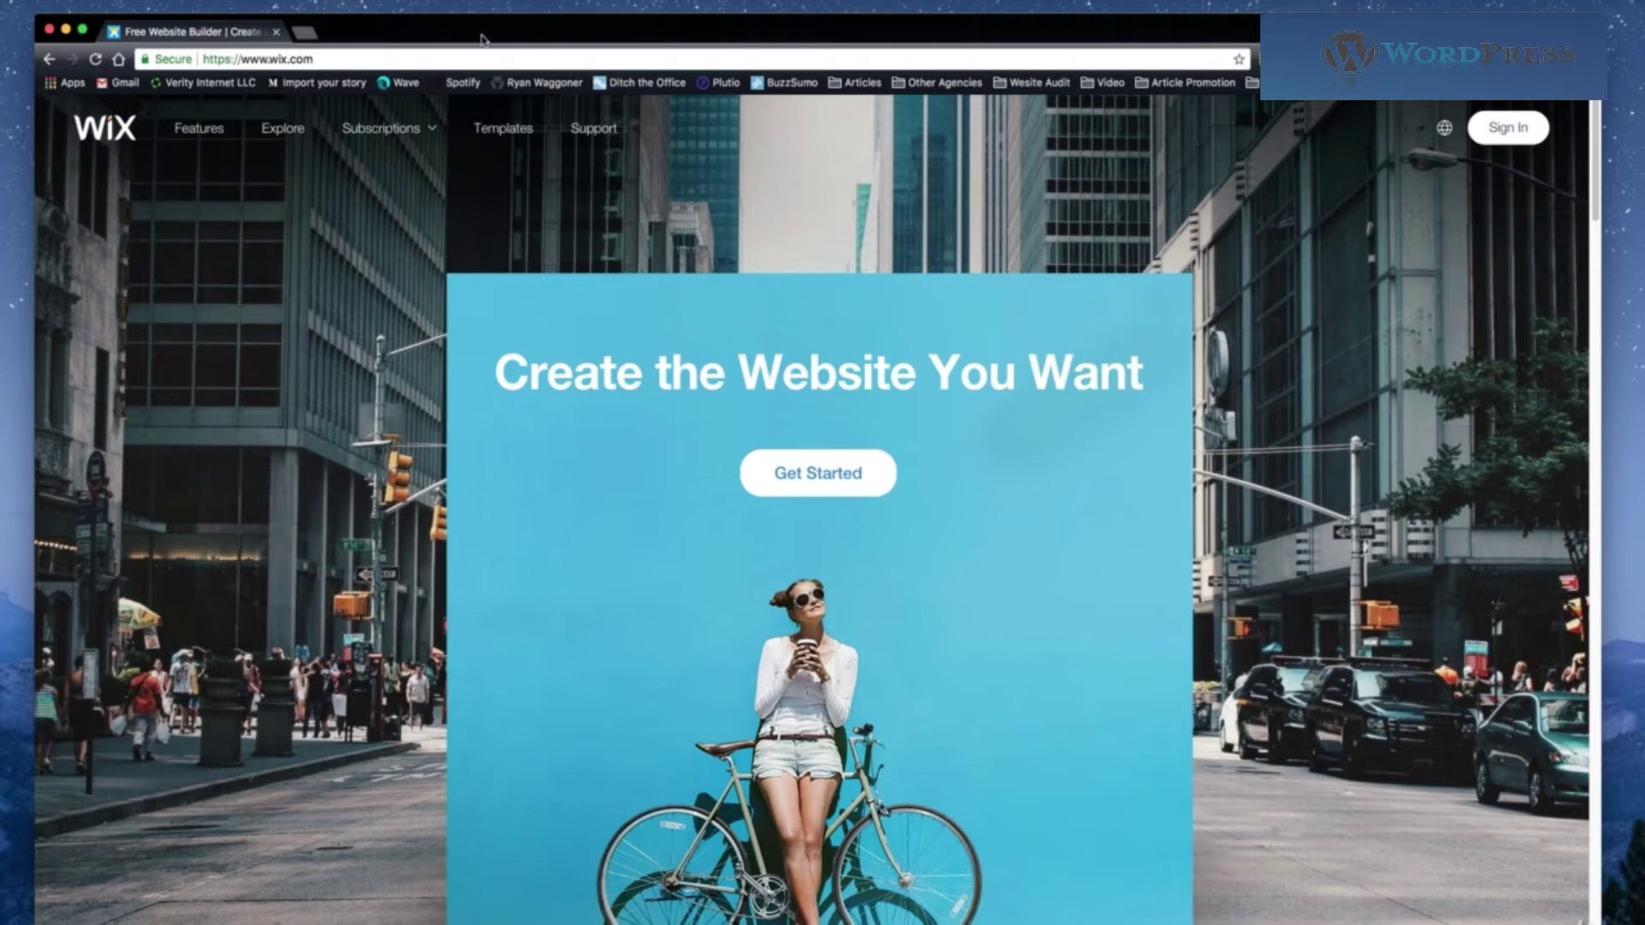
Open medium.com in place of the Wix page.
left_click(454, 57)
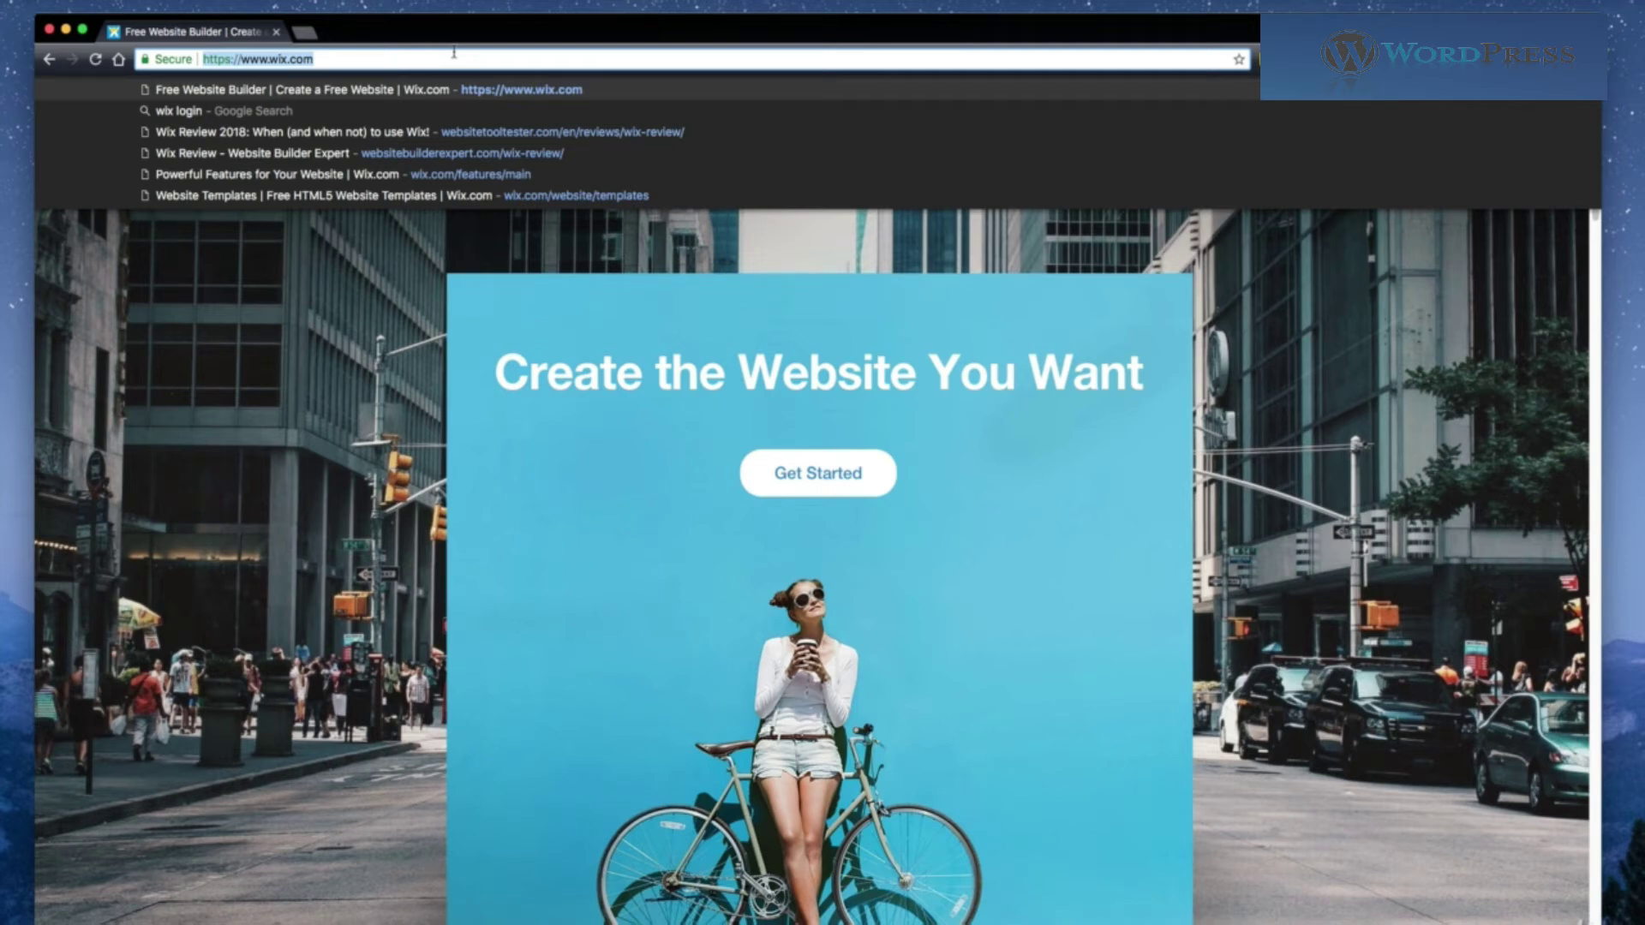
type("medium")
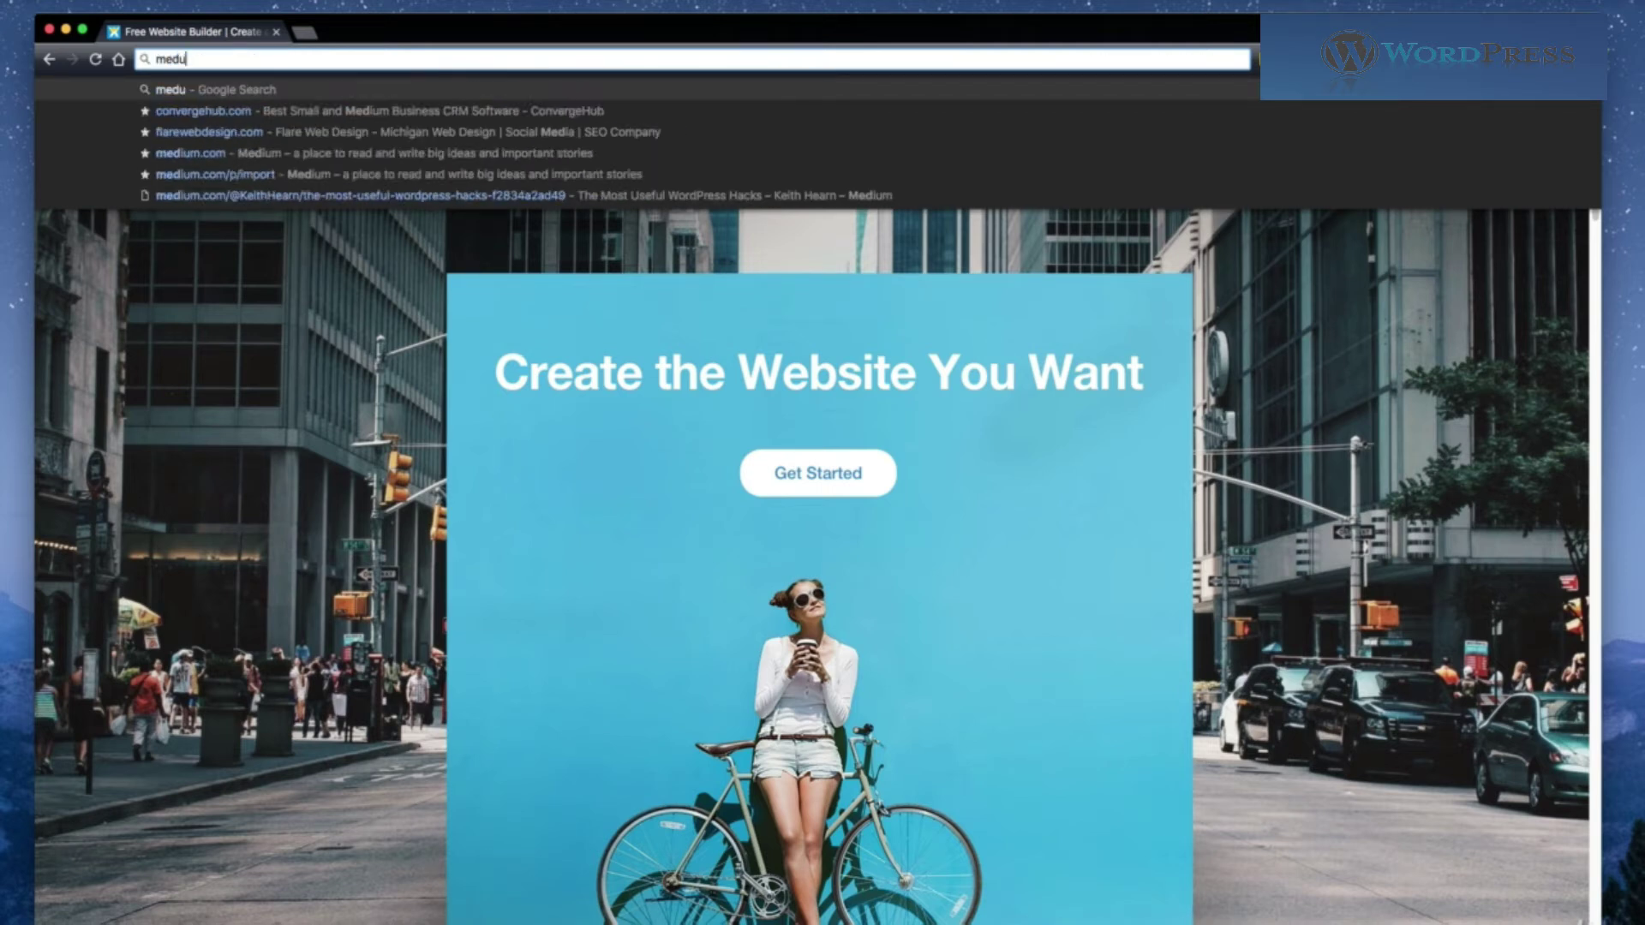
key("BackSpace")
type(".com")
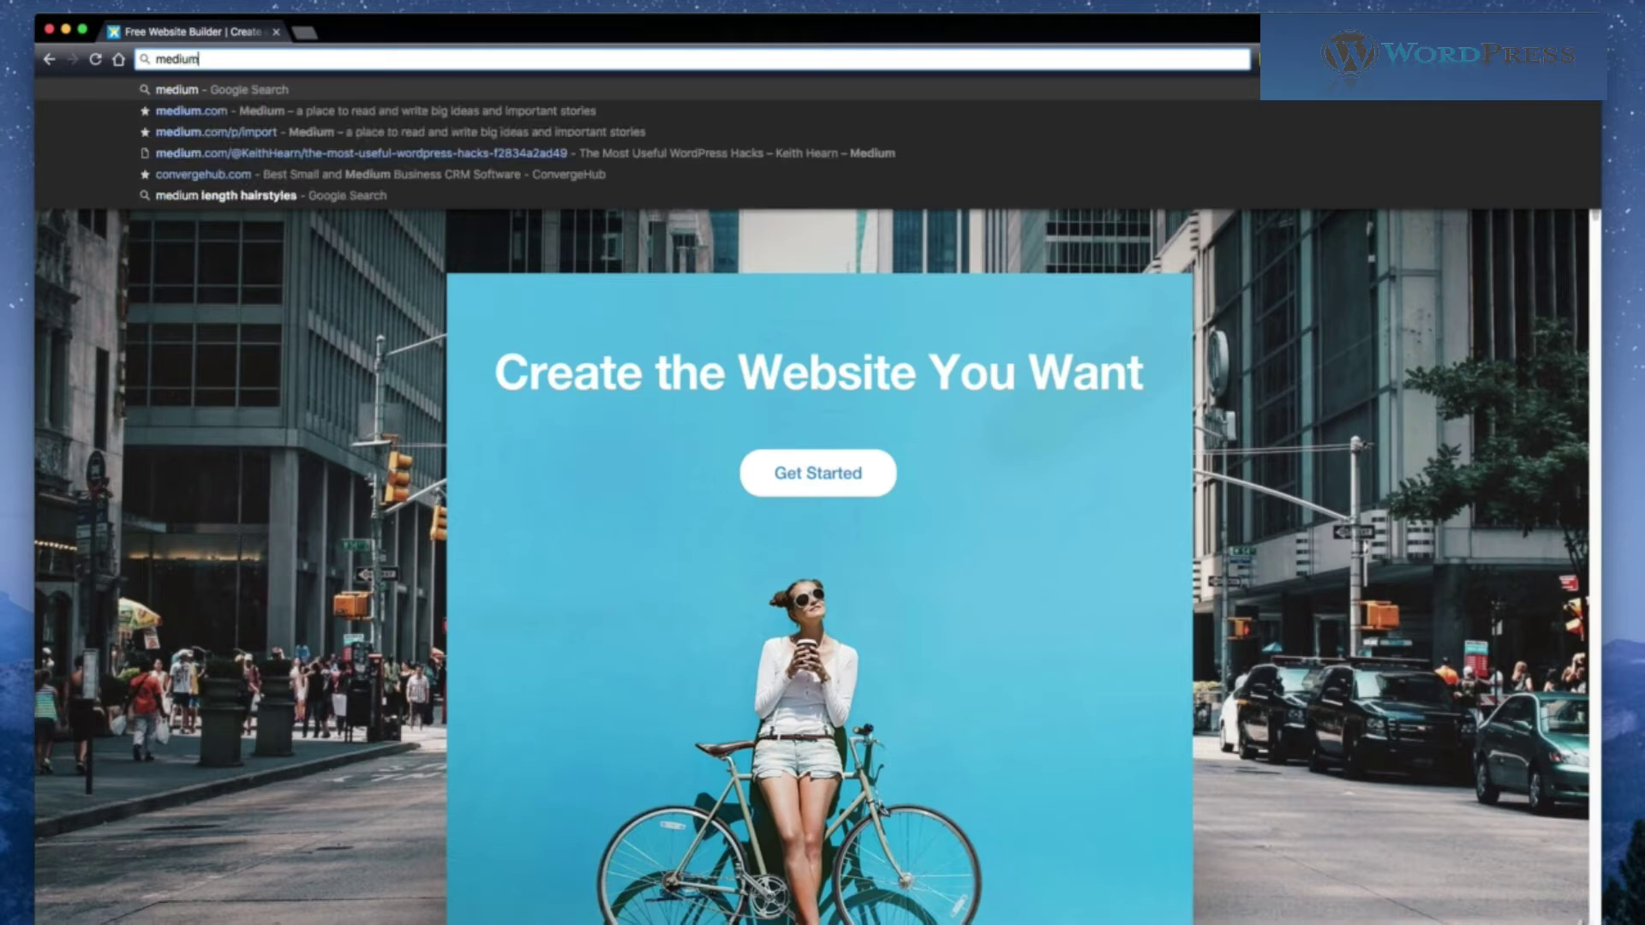
key("Return")
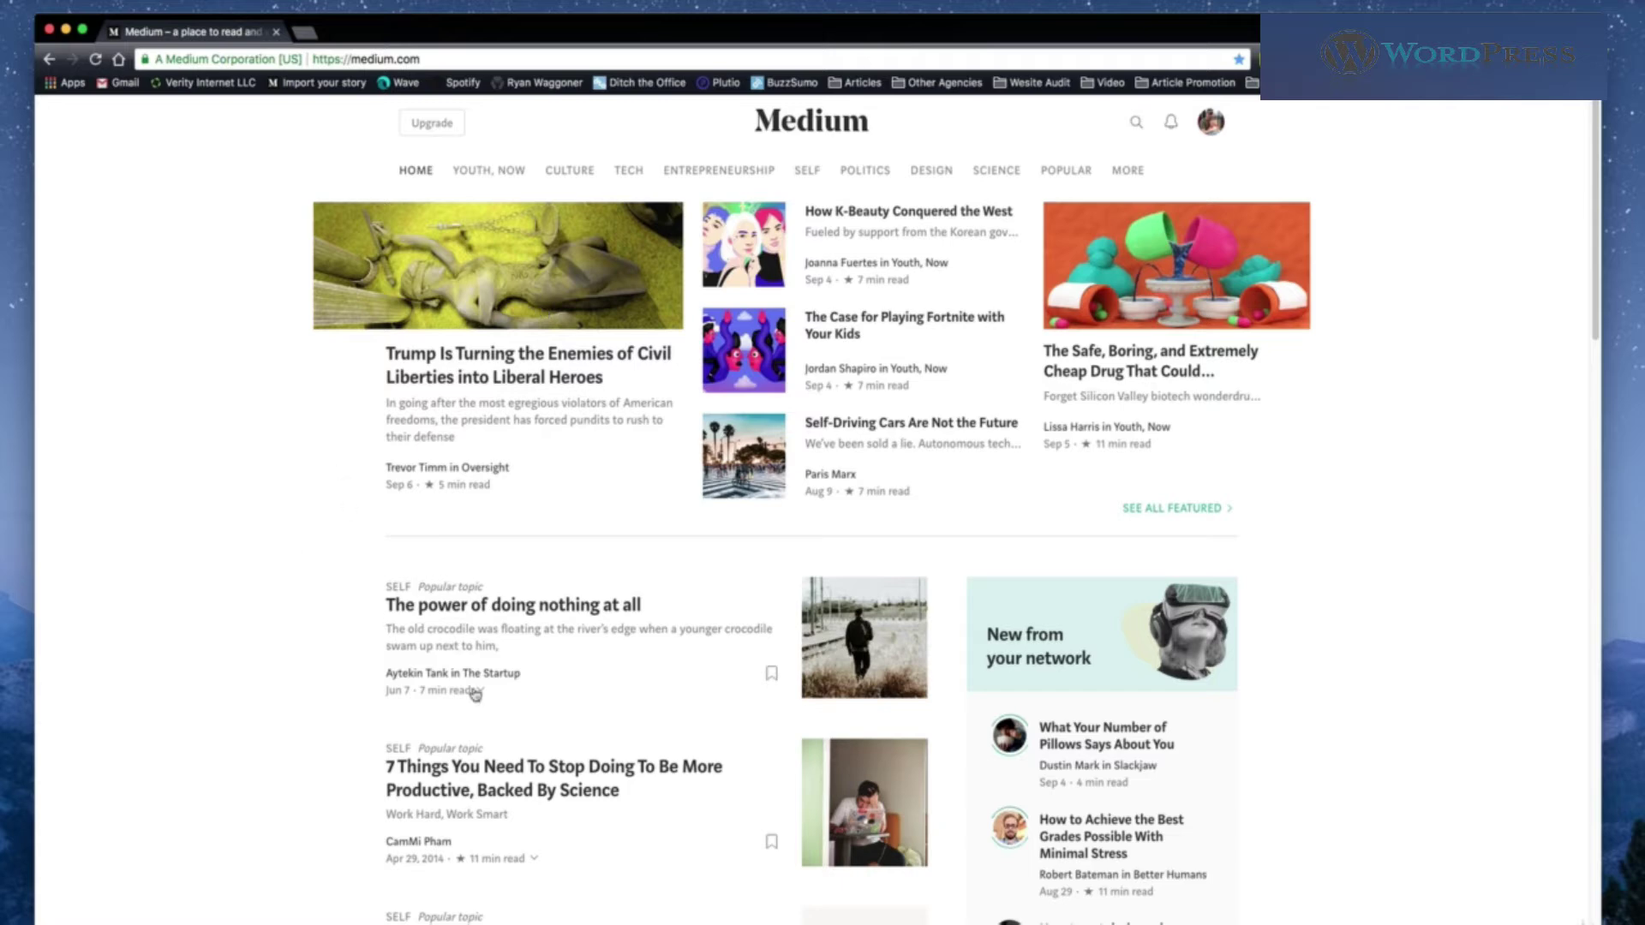
Look through the article feed on the Medium home page and return to its beginning.
scroll(571, 589, "down", 1)
scroll(664, 511, "down", 5)
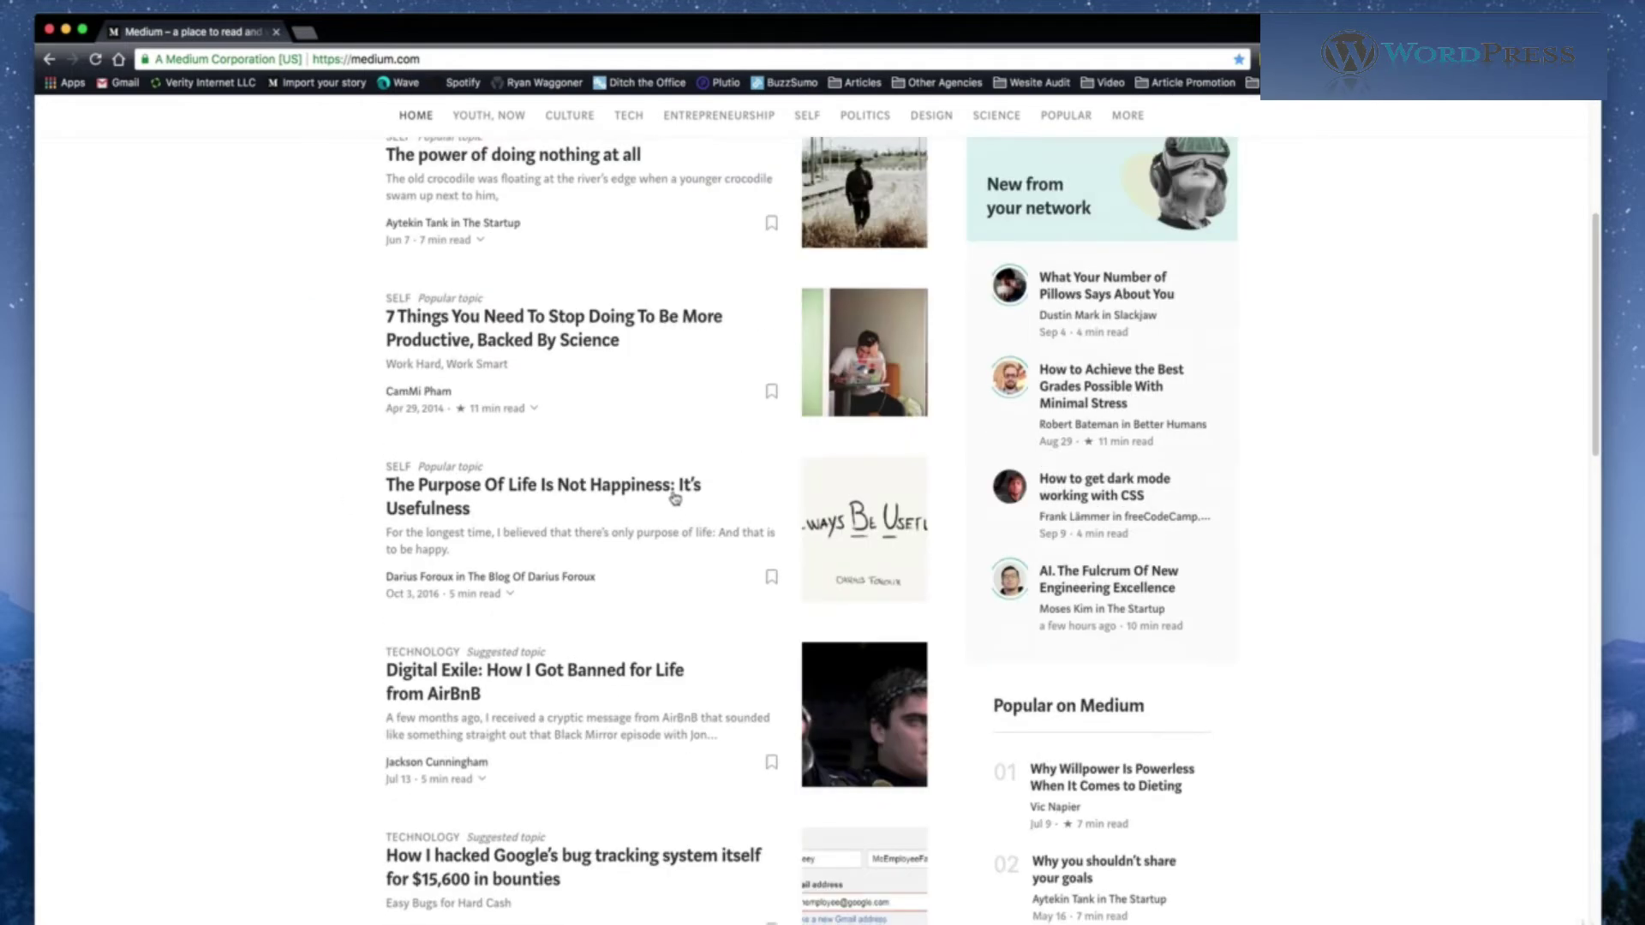
scroll(576, 540, "down", 1)
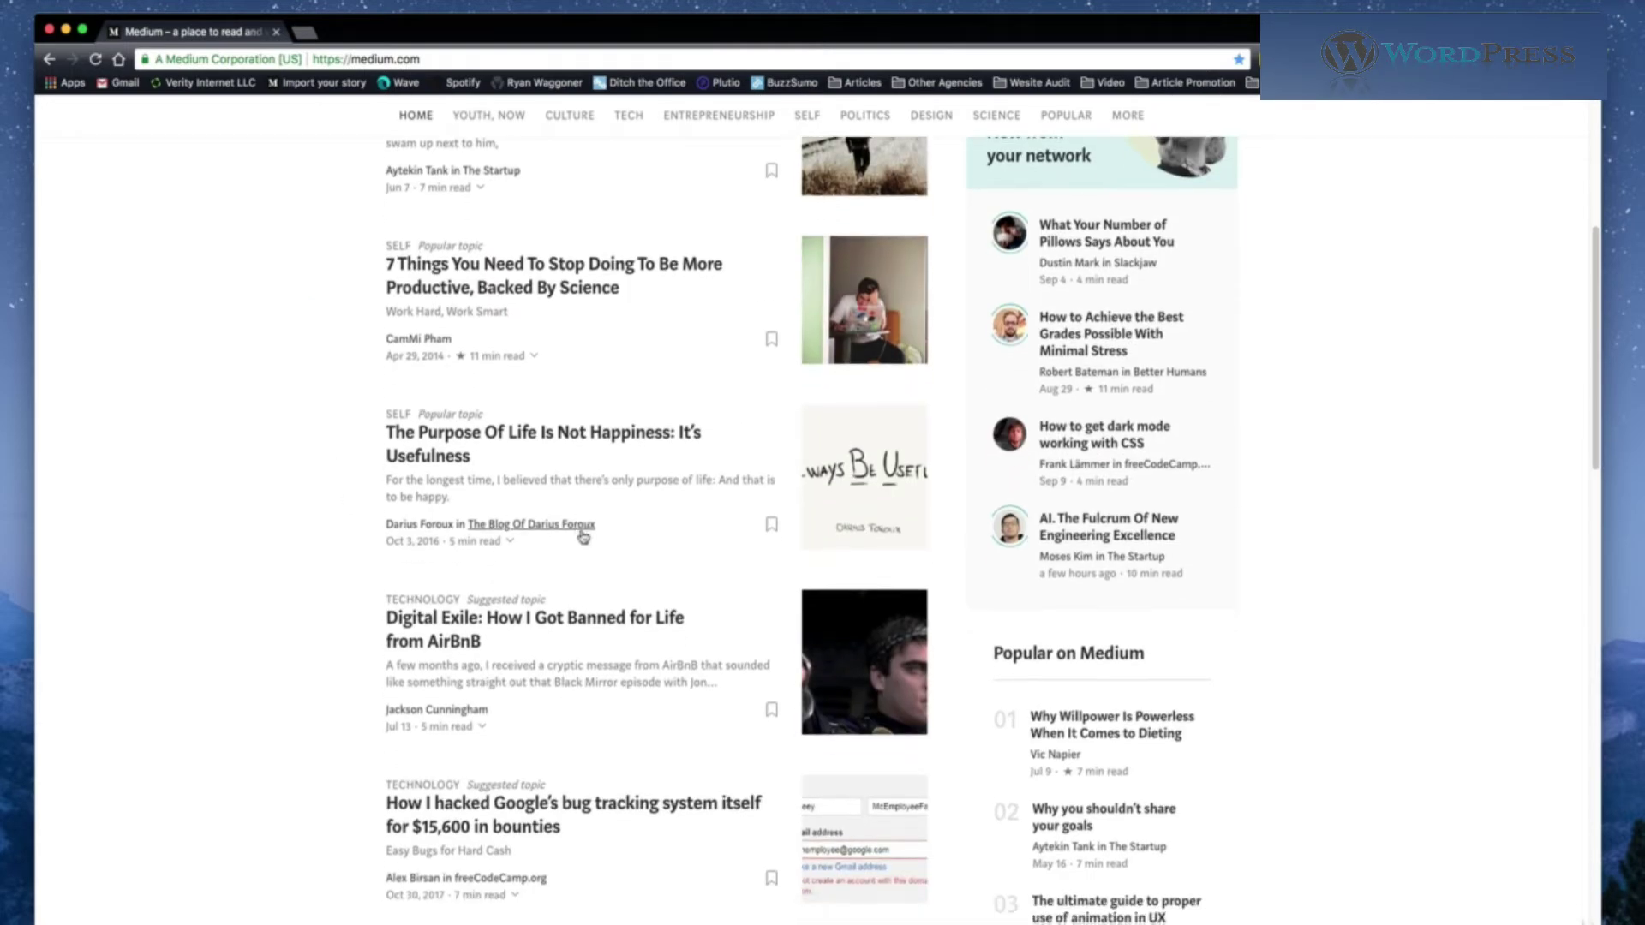
scroll(480, 570, "down", 2)
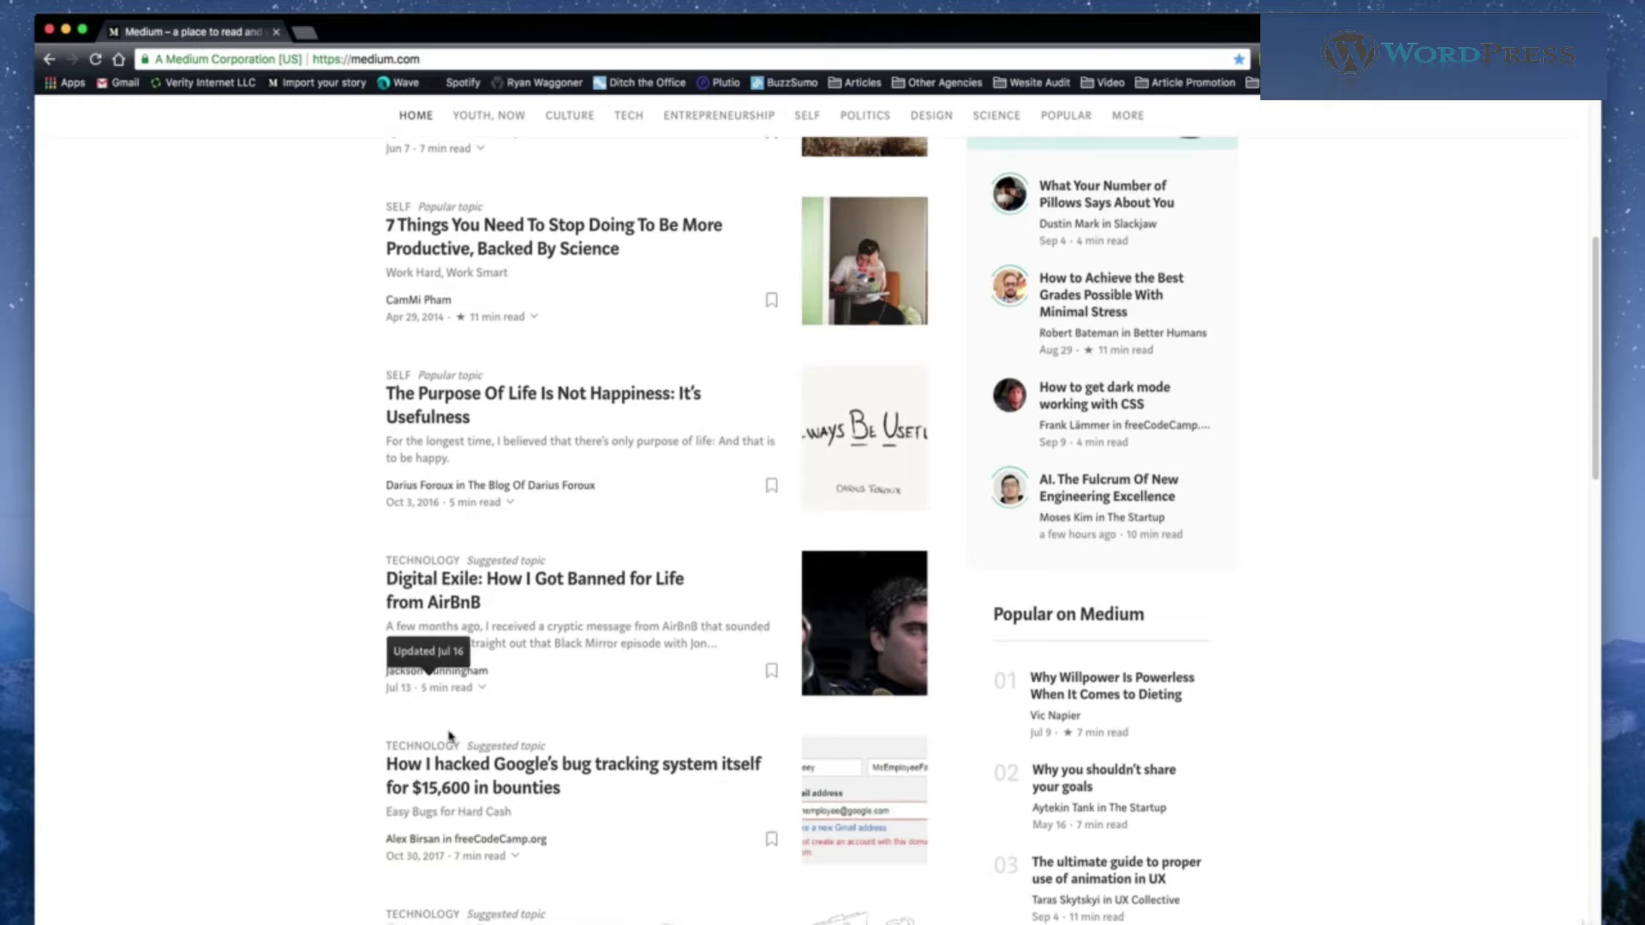
scroll(476, 617, "up", 3)
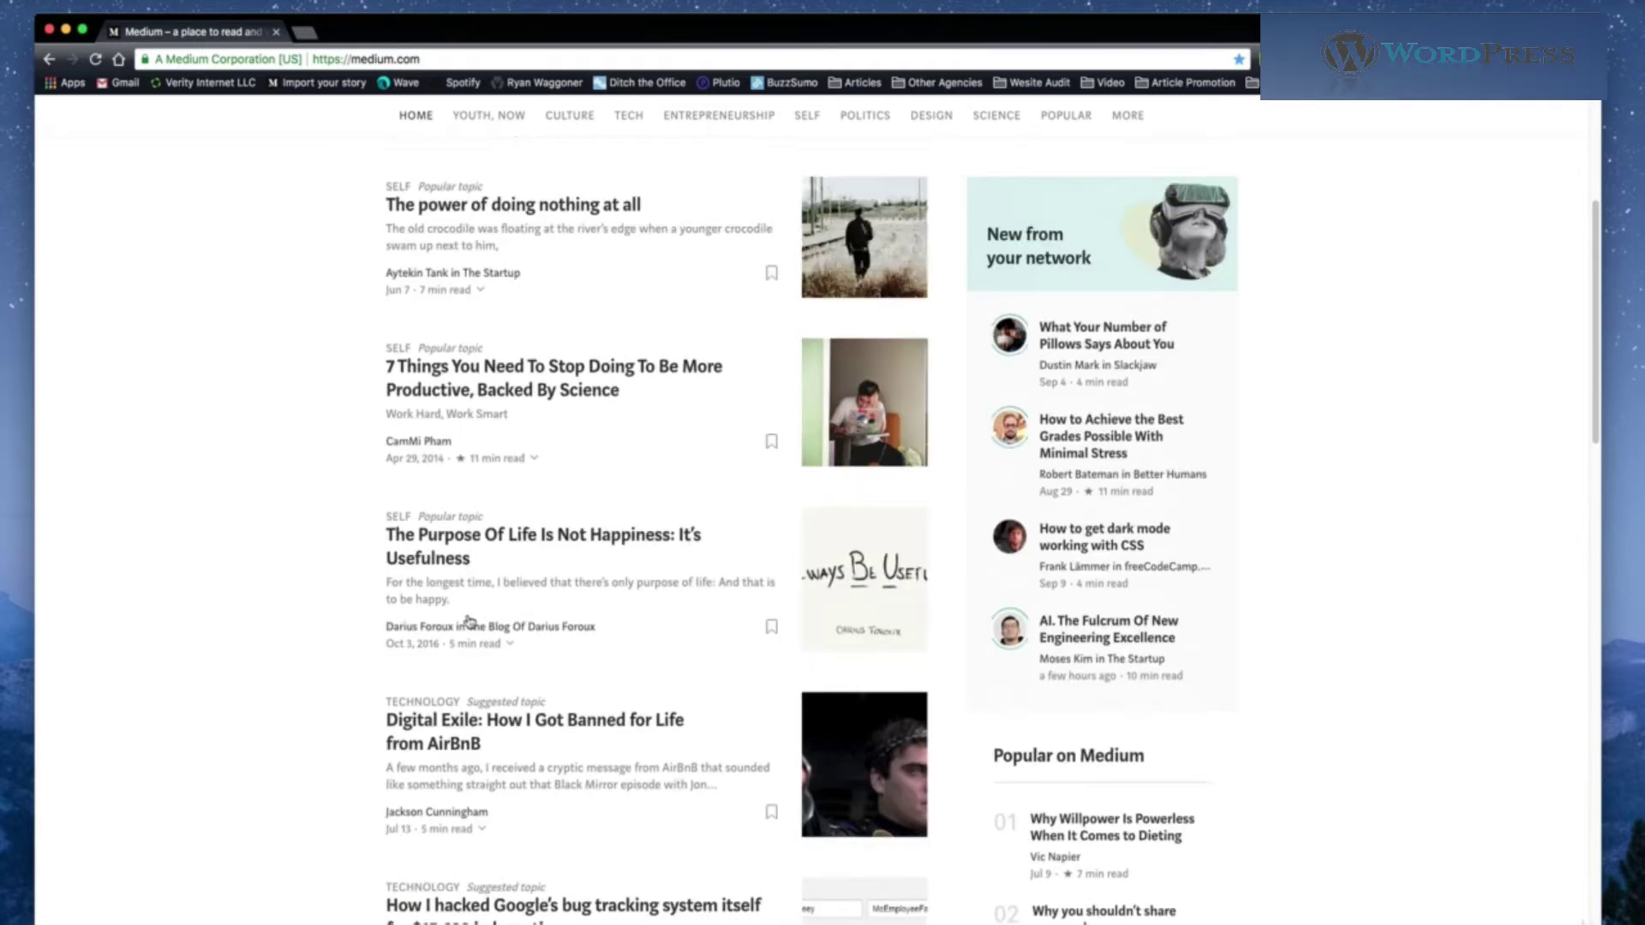
scroll(403, 467, "up", 8)
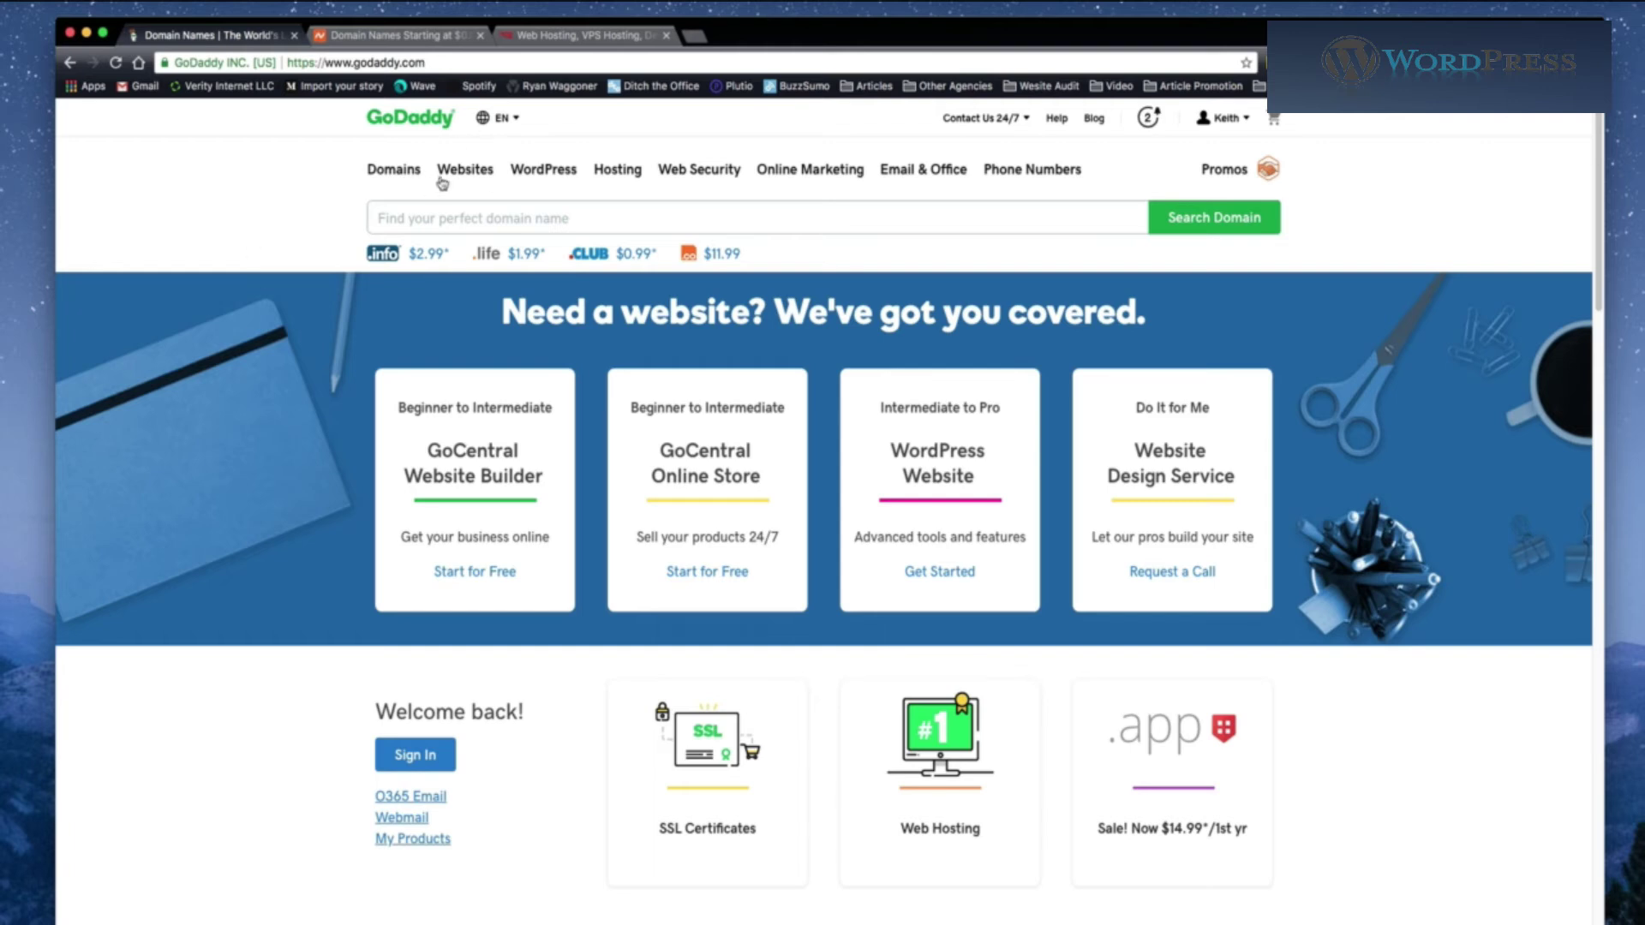
Search GoDaddy for a .com domain made of the blogger's full name followed by "blog".
left_click(491, 214)
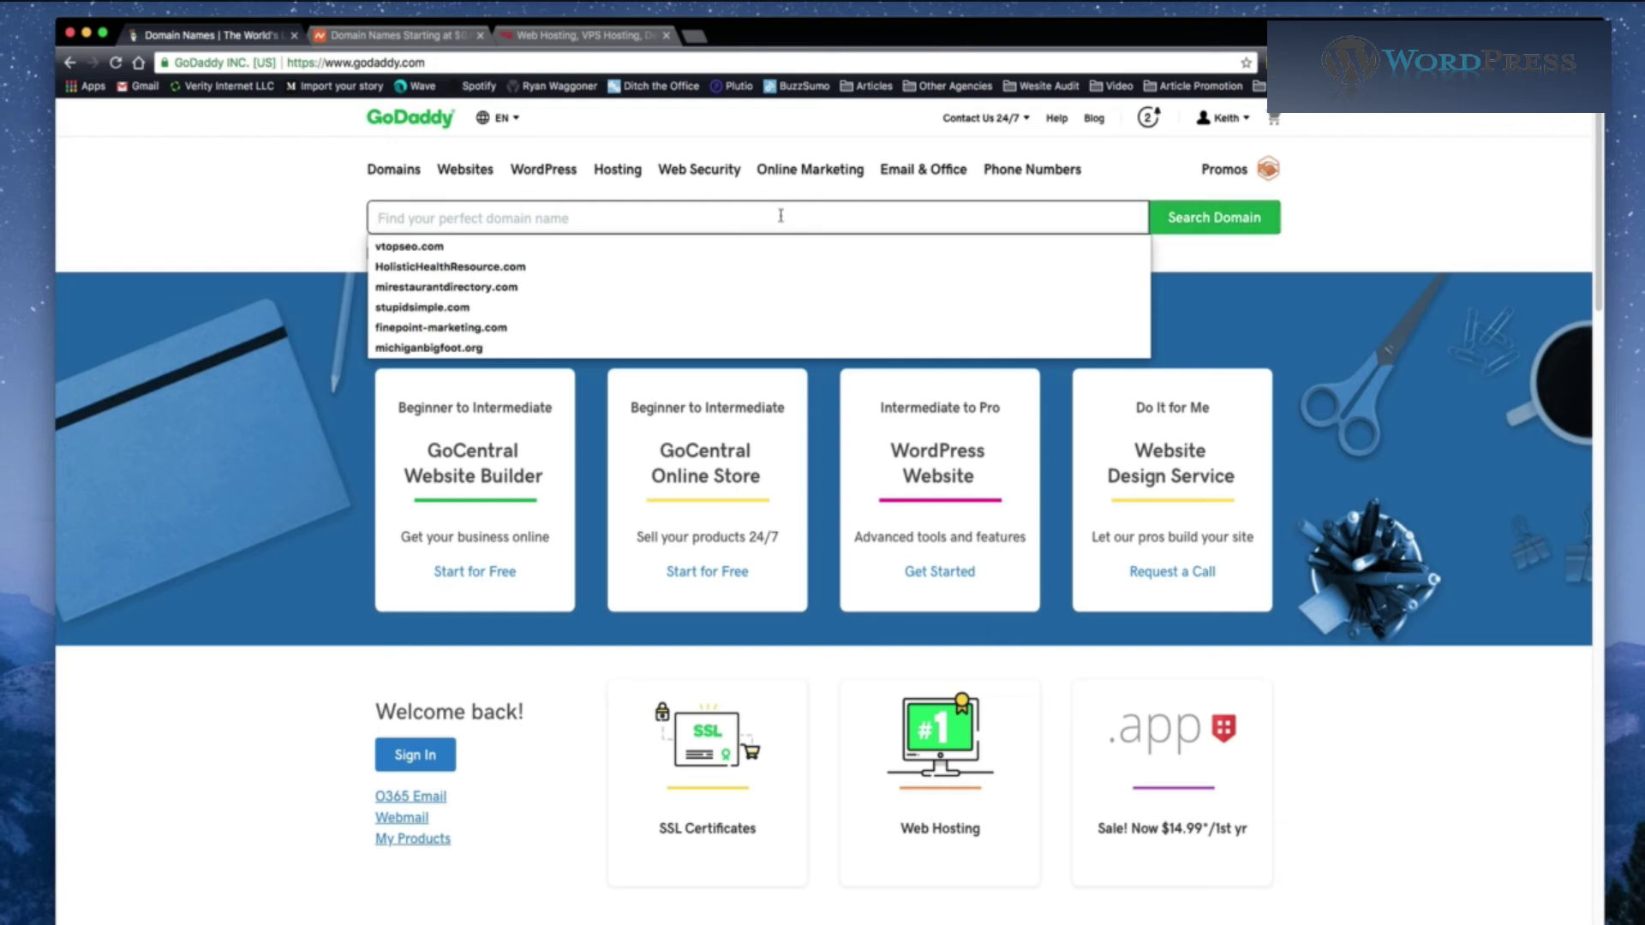
left_click(397, 211)
type("keith")
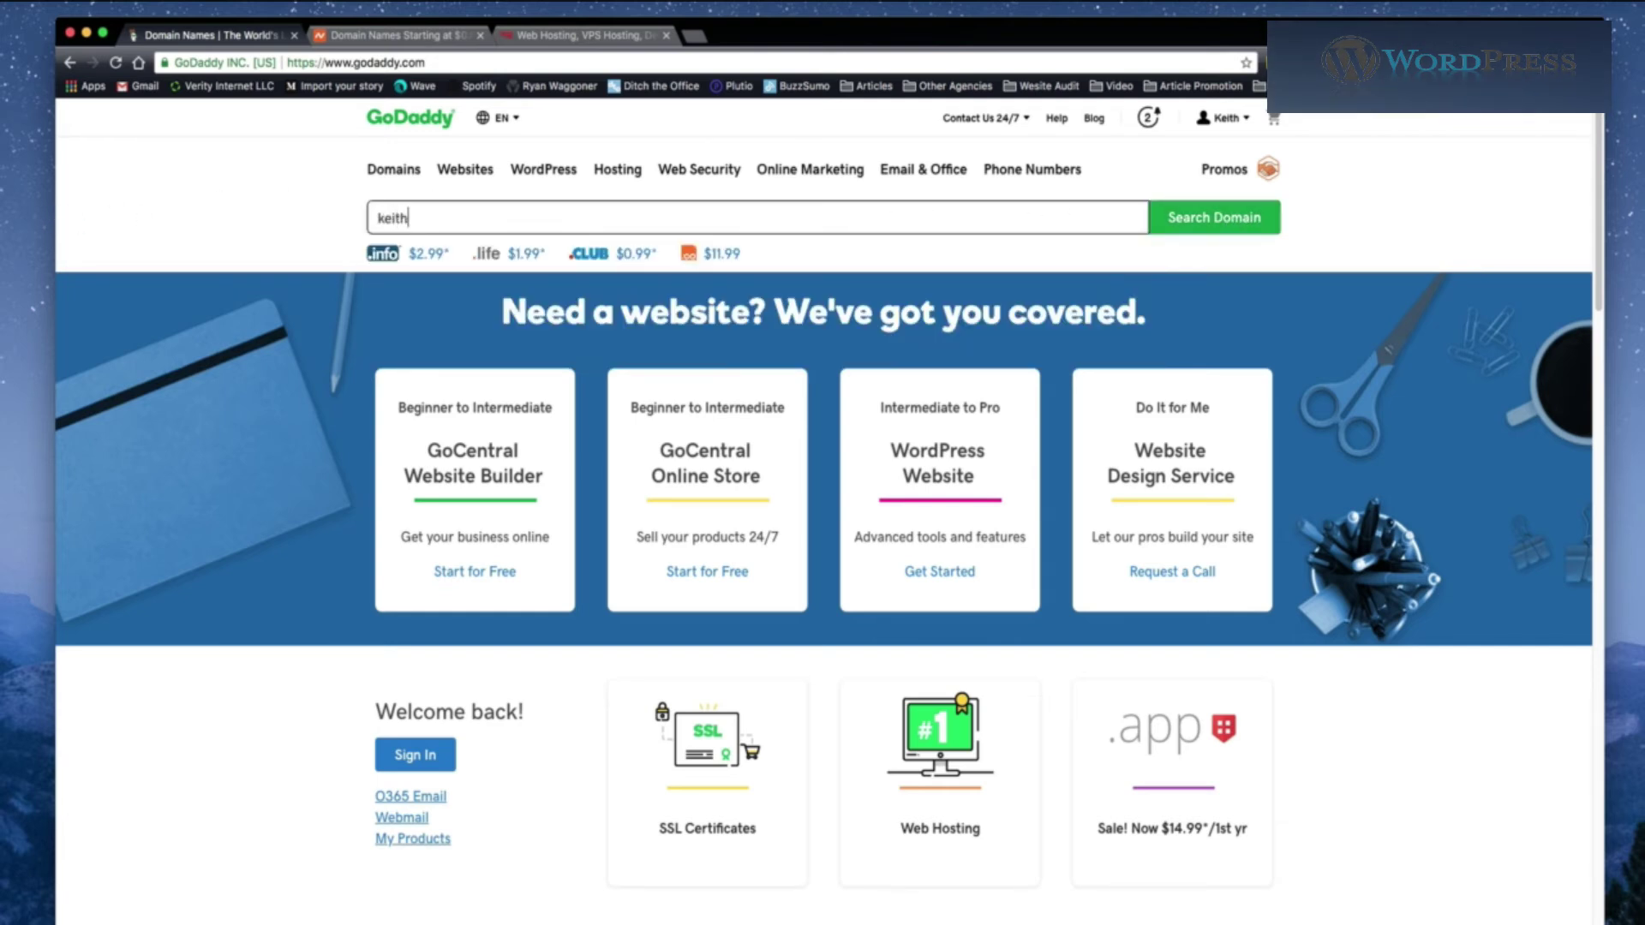
type("hearnblog.com")
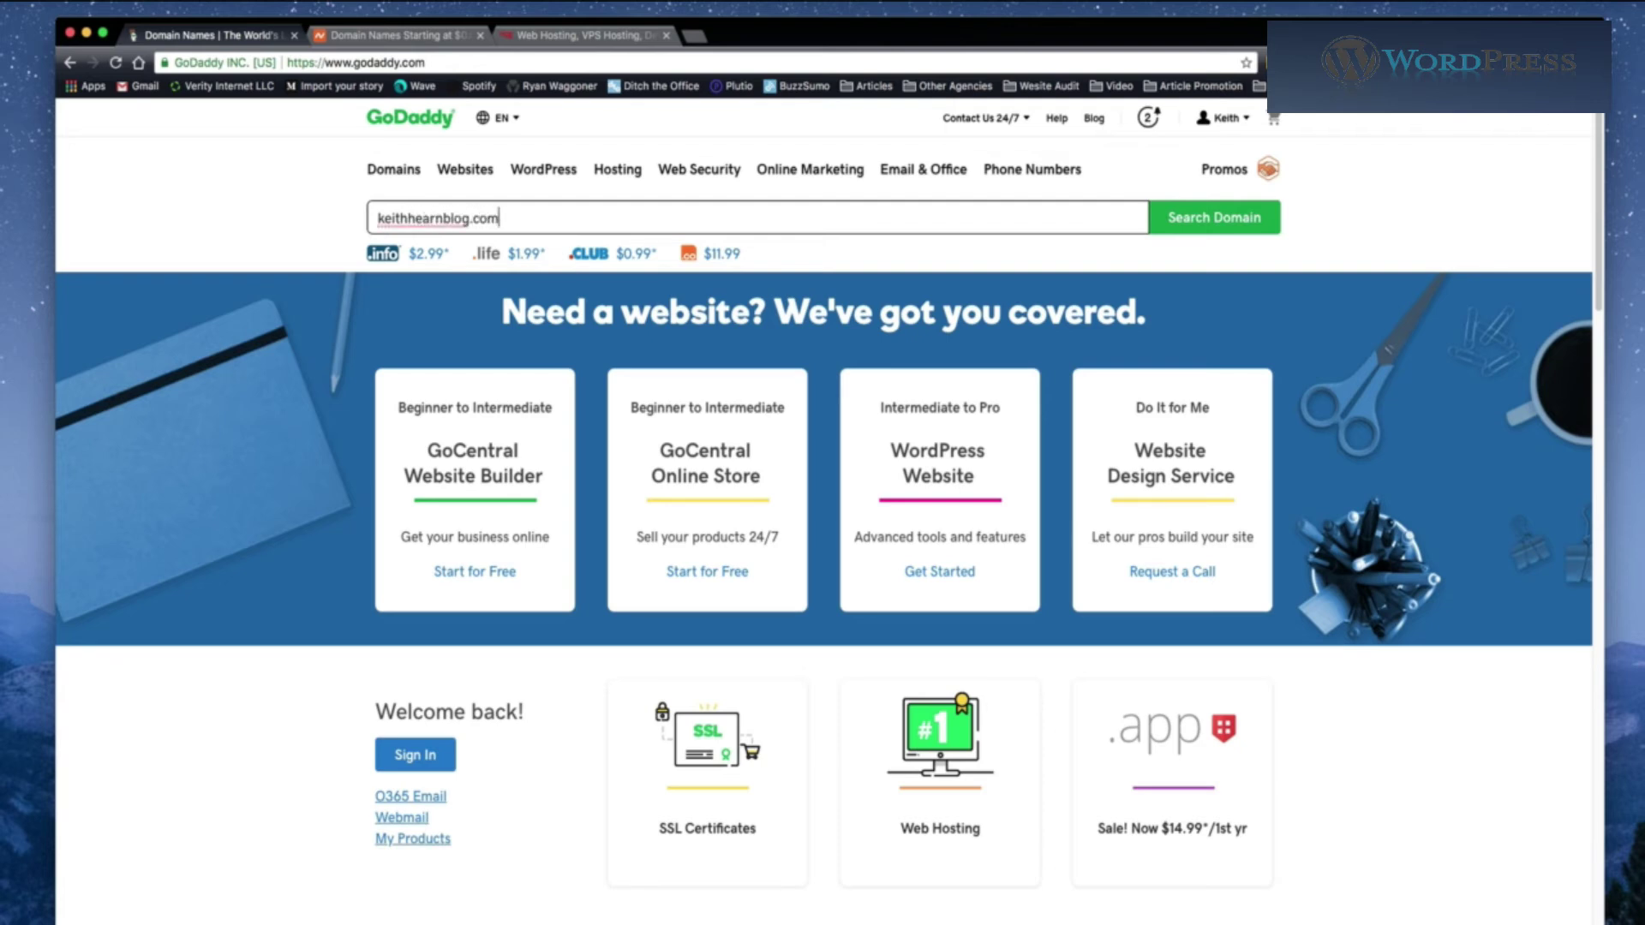
left_click(1259, 223)
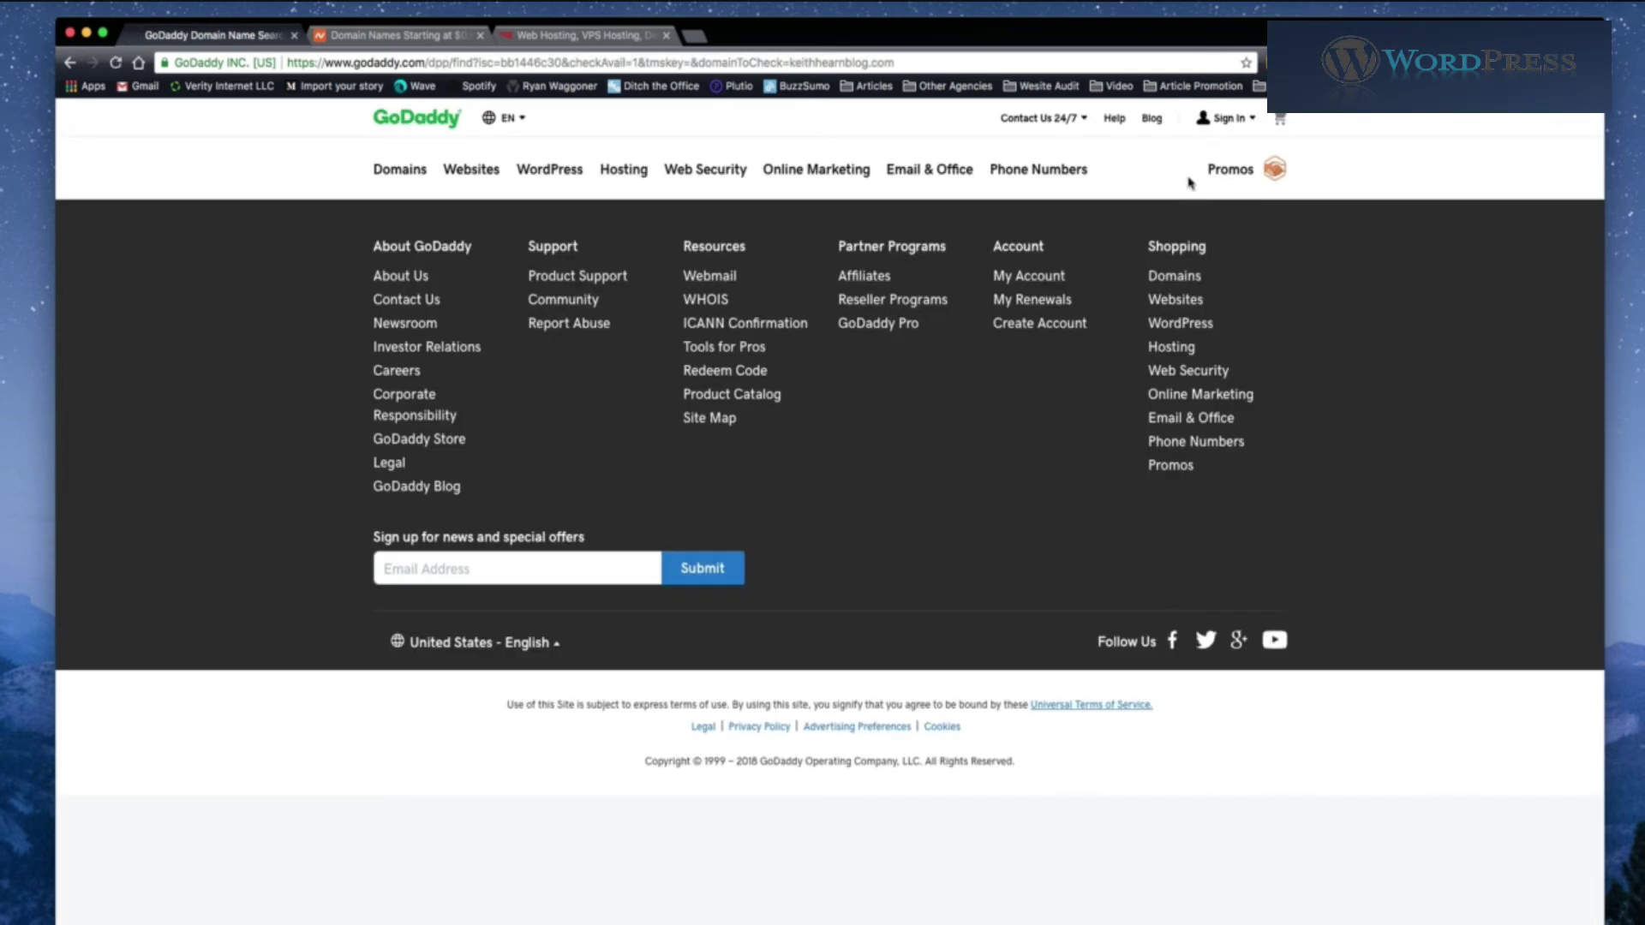
Visit the searched domain directly in a new browser tab, and return to the GoDaddy results to highlight its availability notice.
key("super+t")
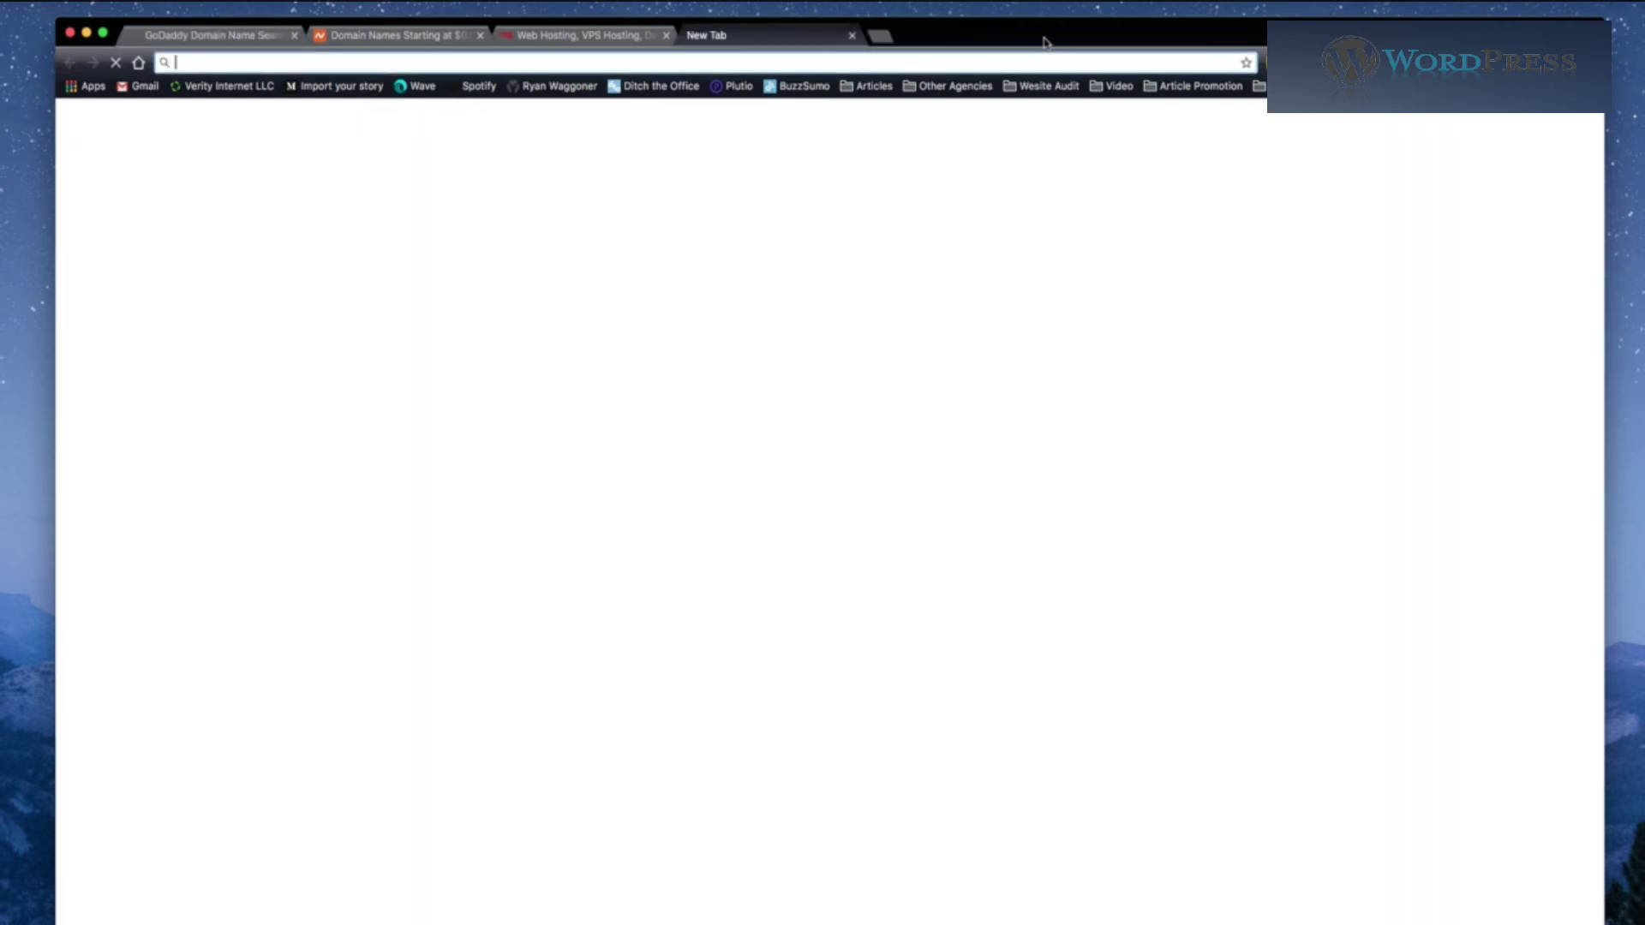
type("keithhea")
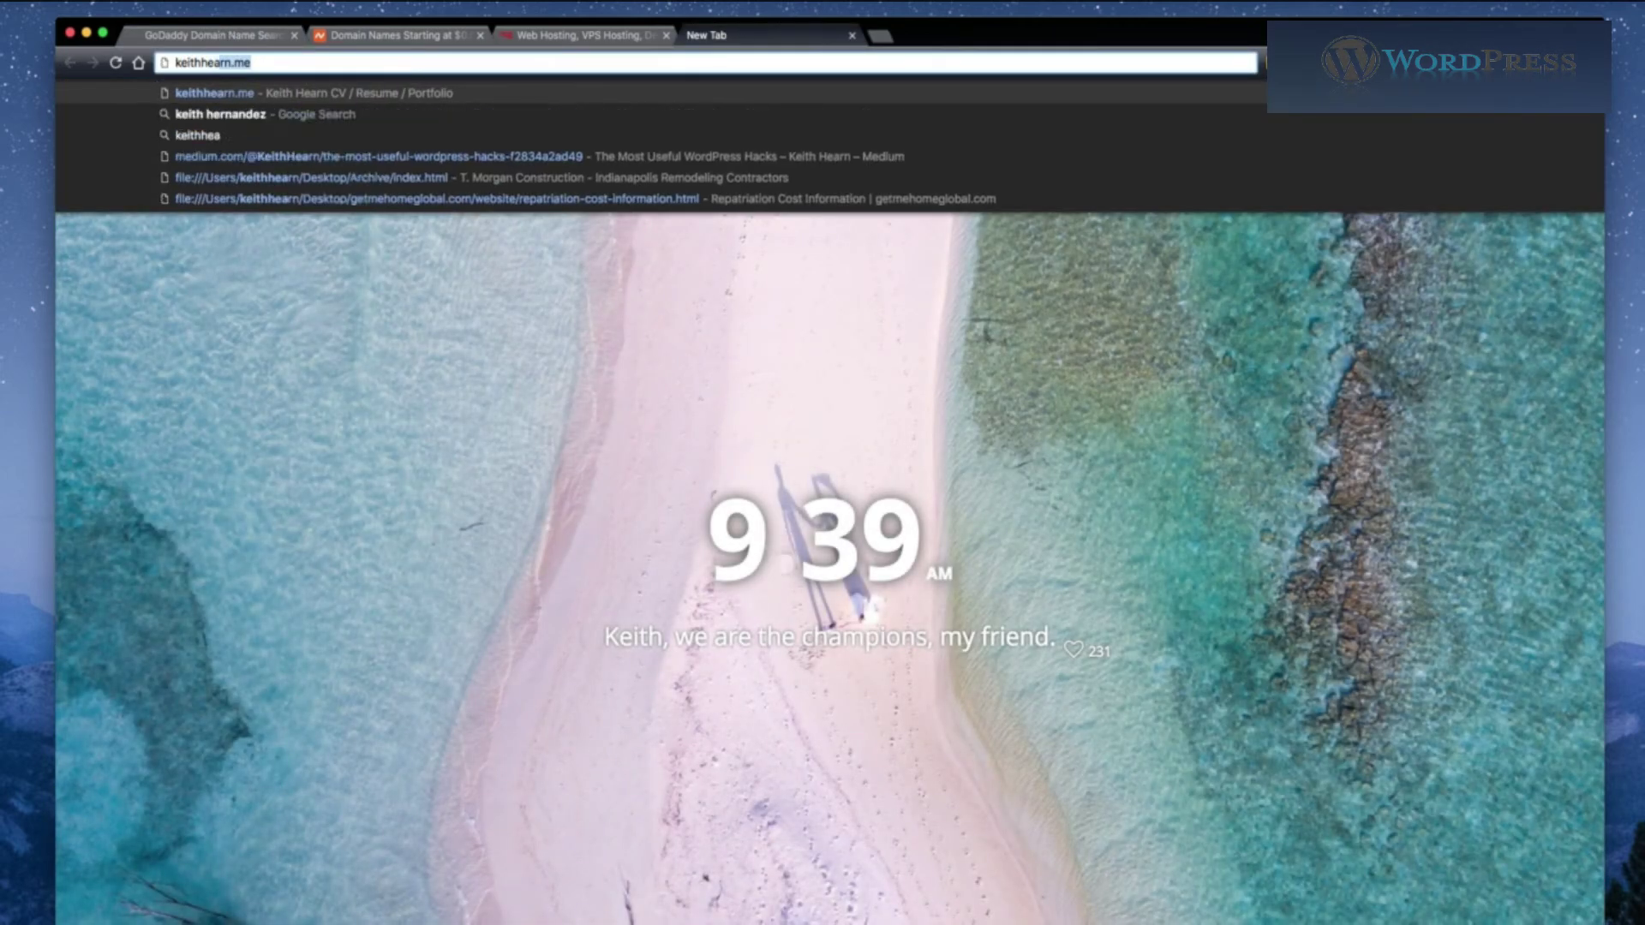
type("rnblog.com")
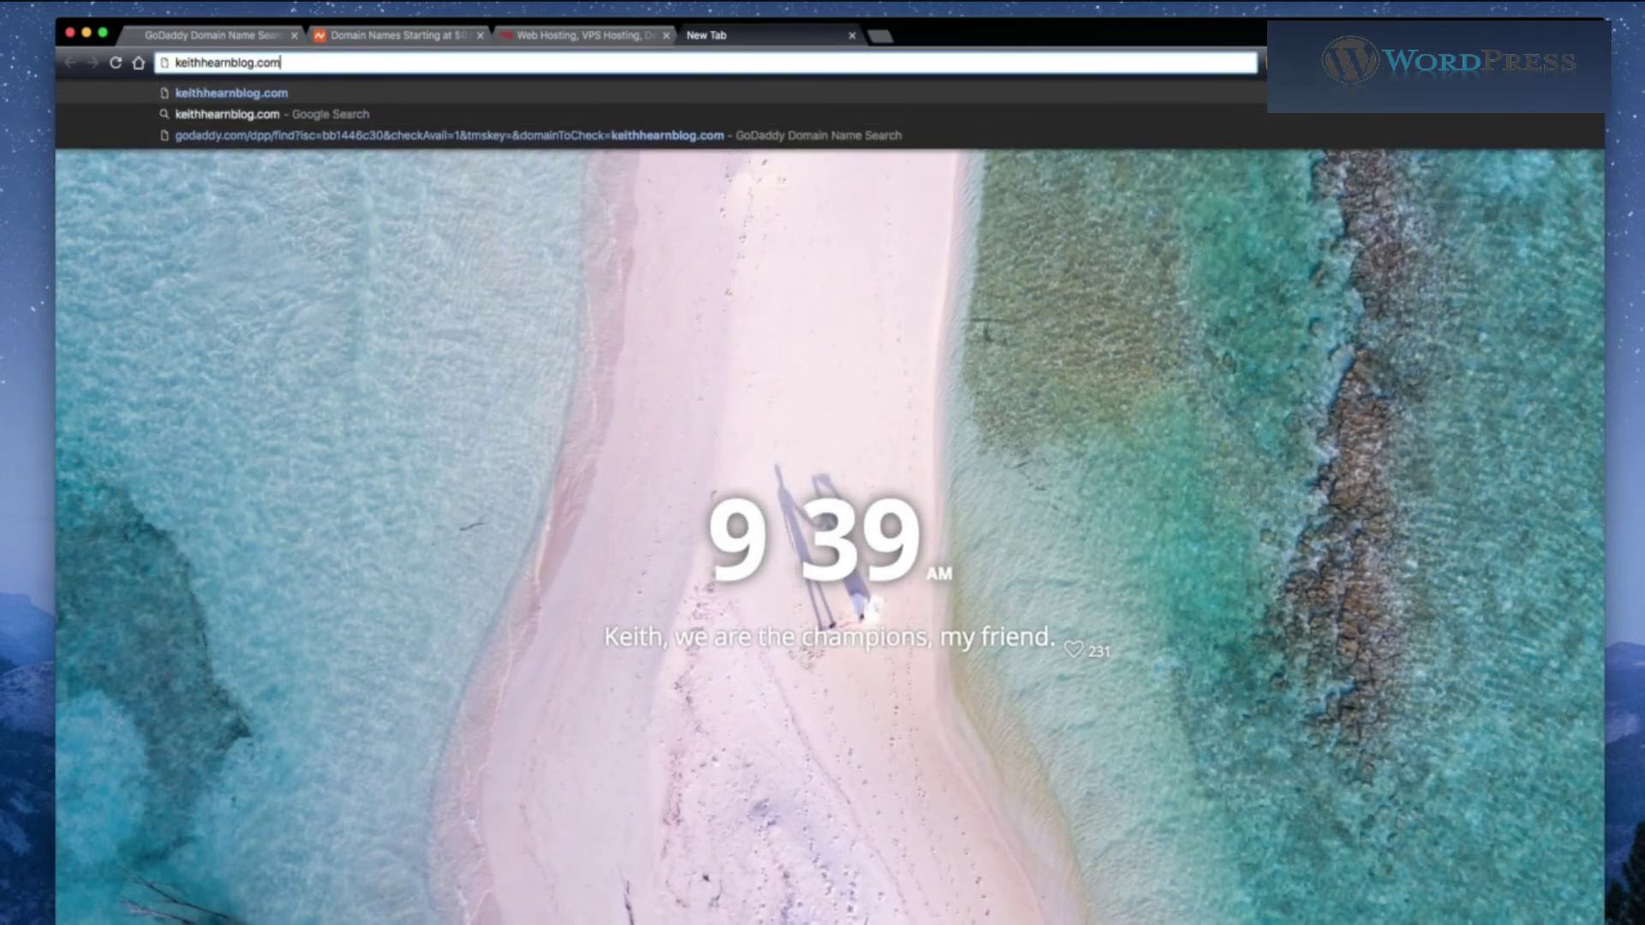
key("Return")
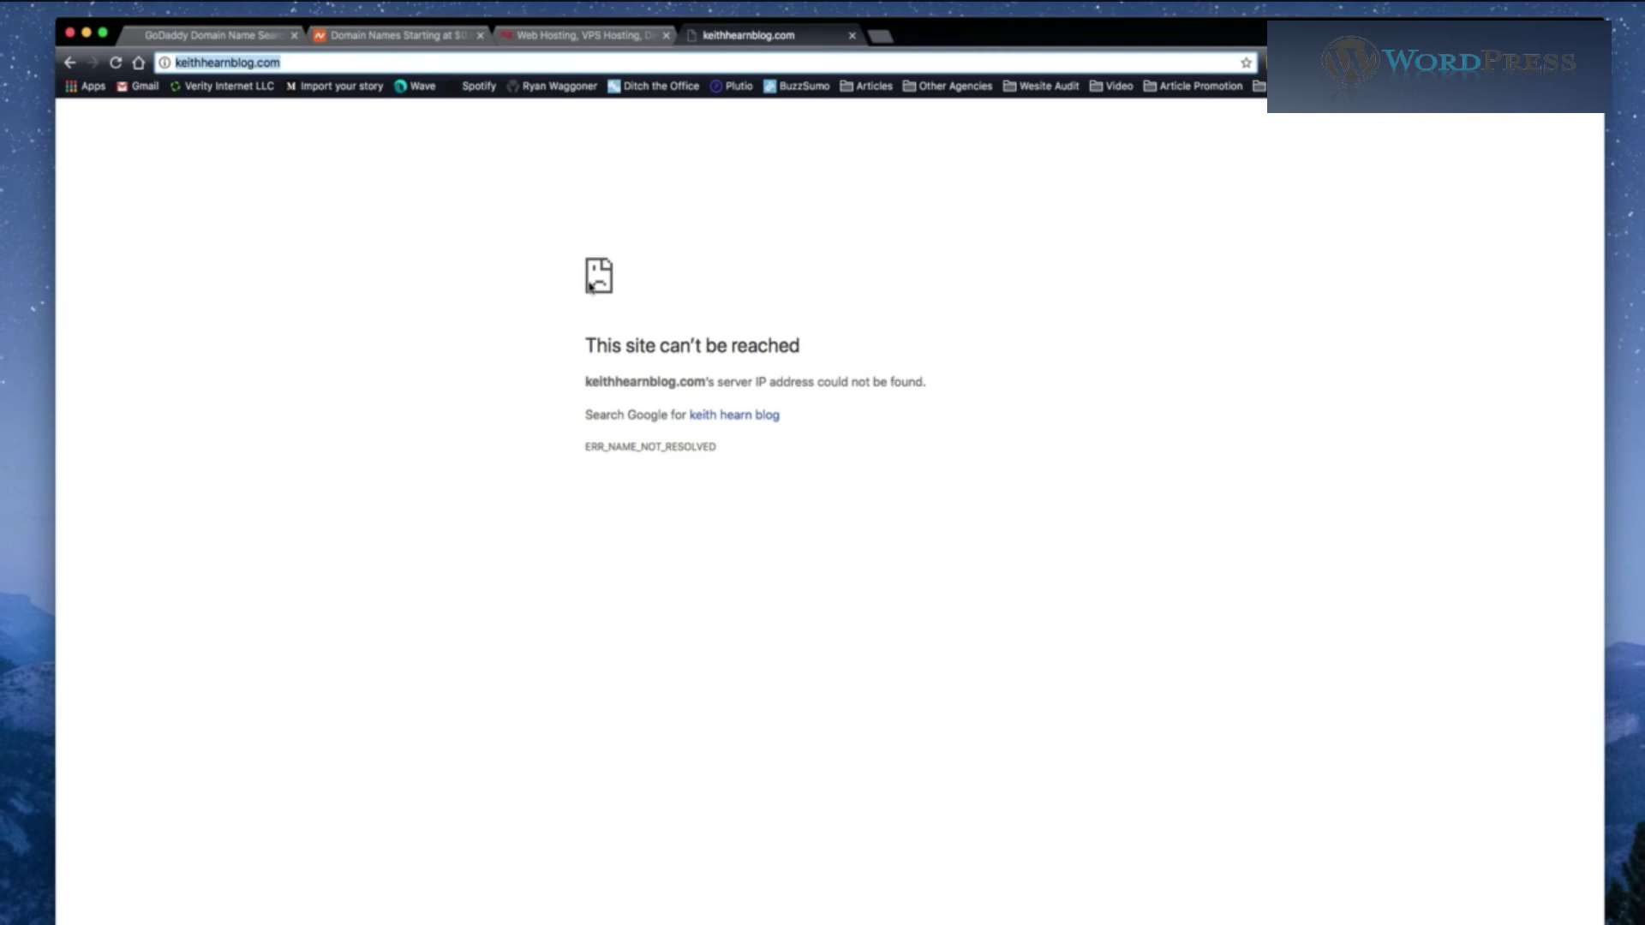
left_click(213, 42)
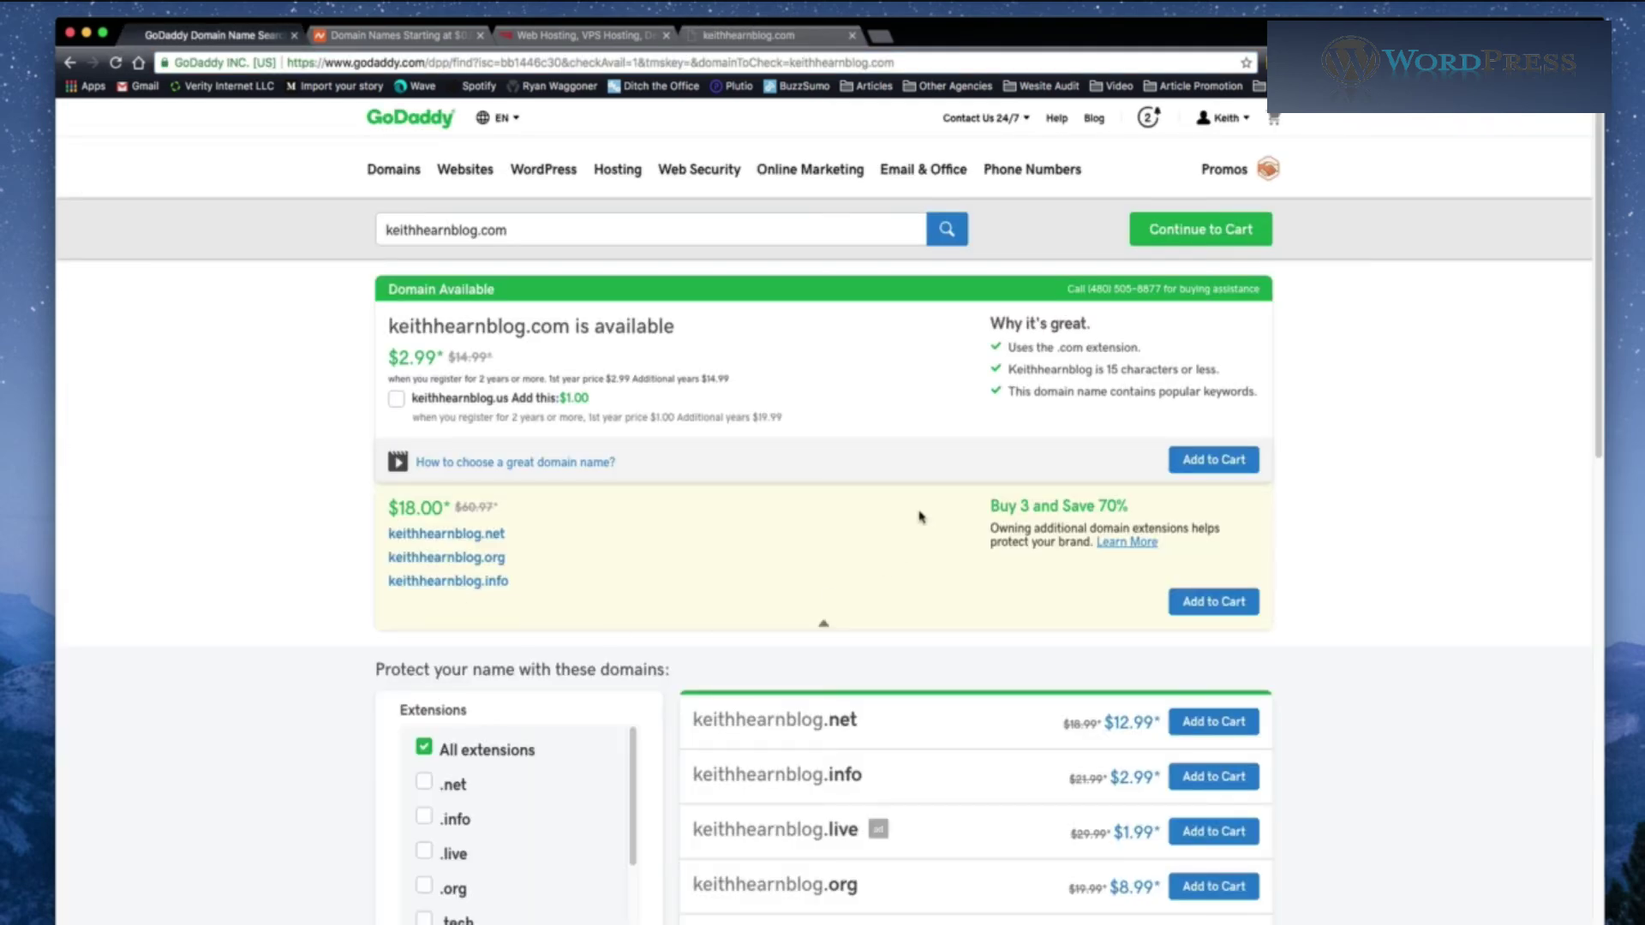
left_click_drag(387, 326, 658, 329)
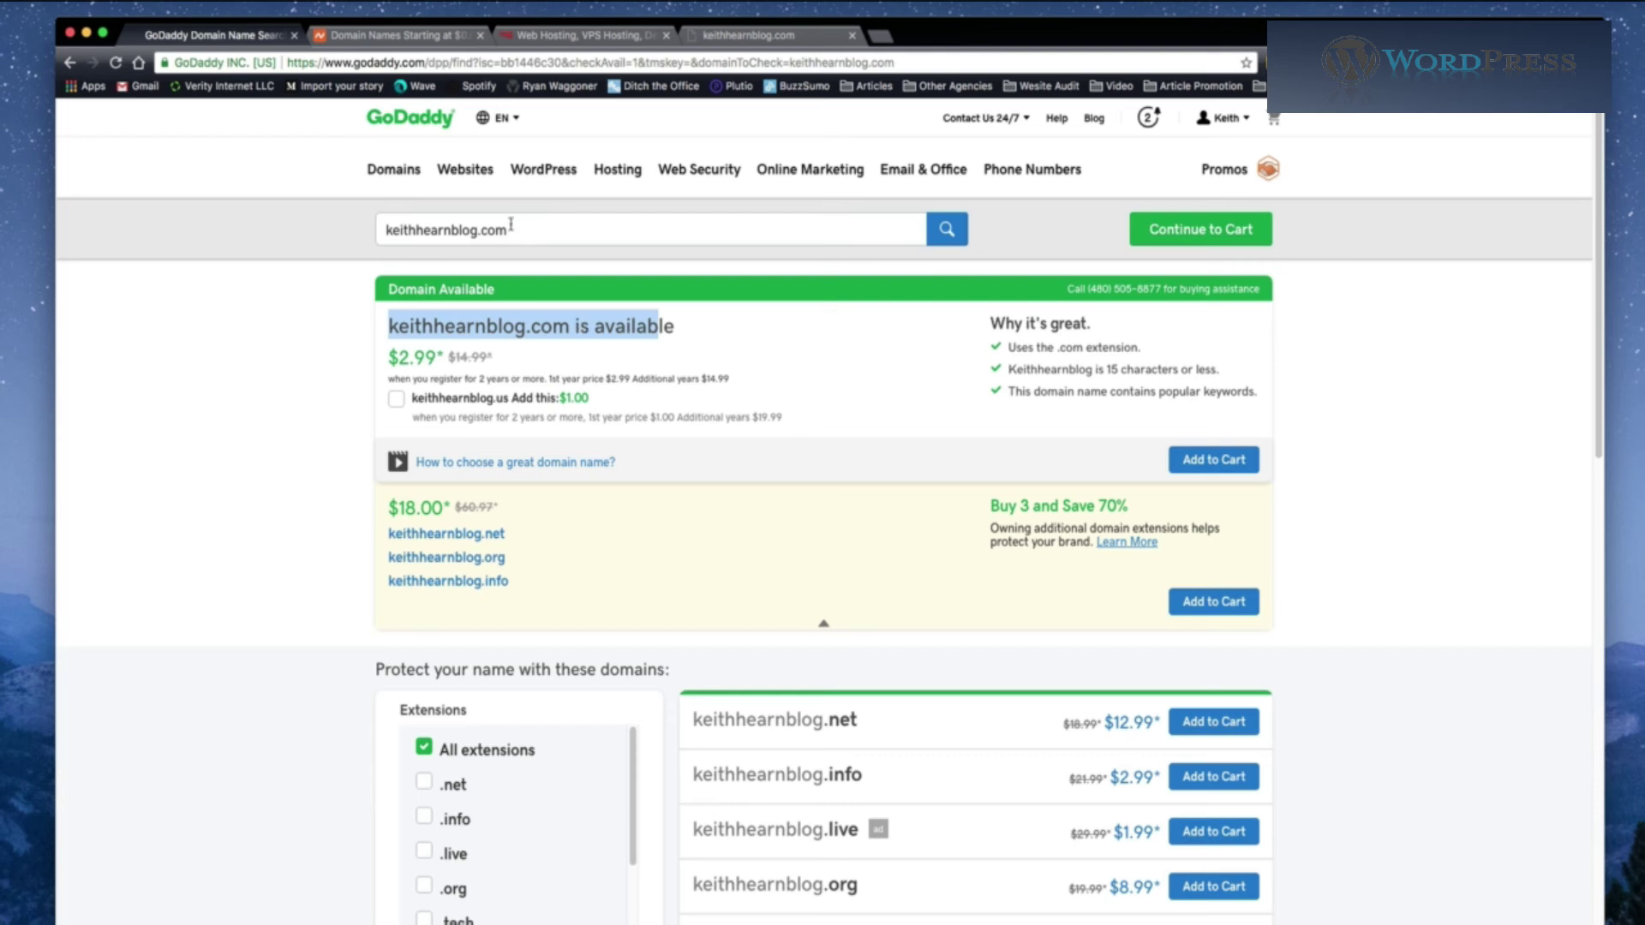
Shorten the searched domain to only the first name with .com, rerun the search, and highlight its availability notice.
left_click_drag(480, 230, 409, 230)
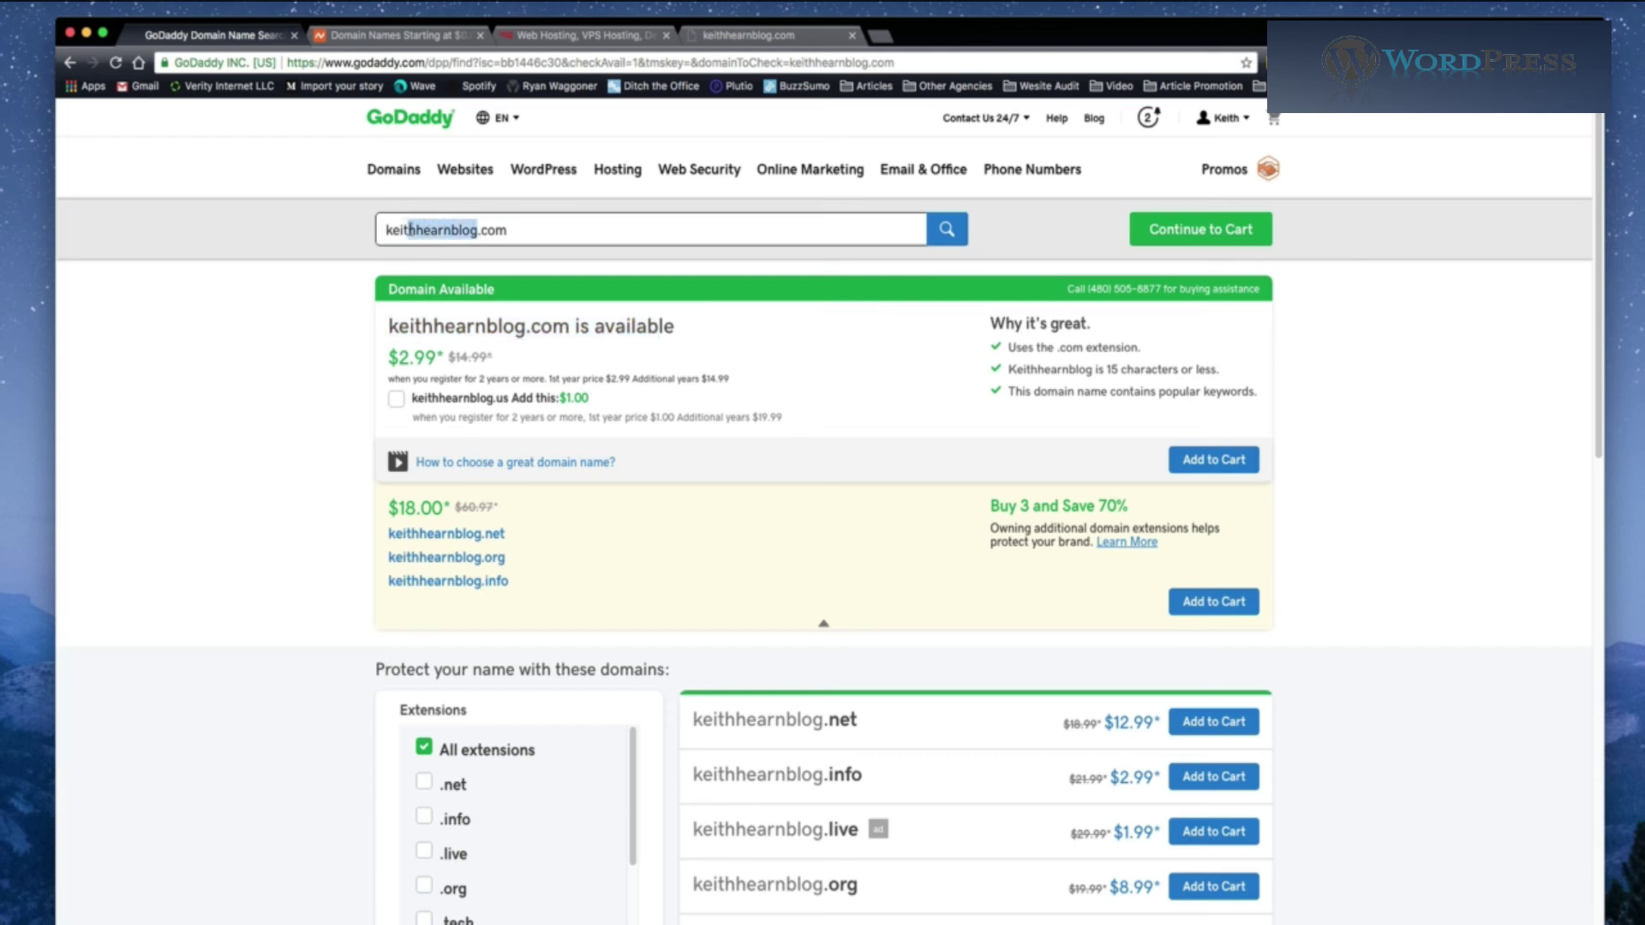
key("BackSpace")
key("Return")
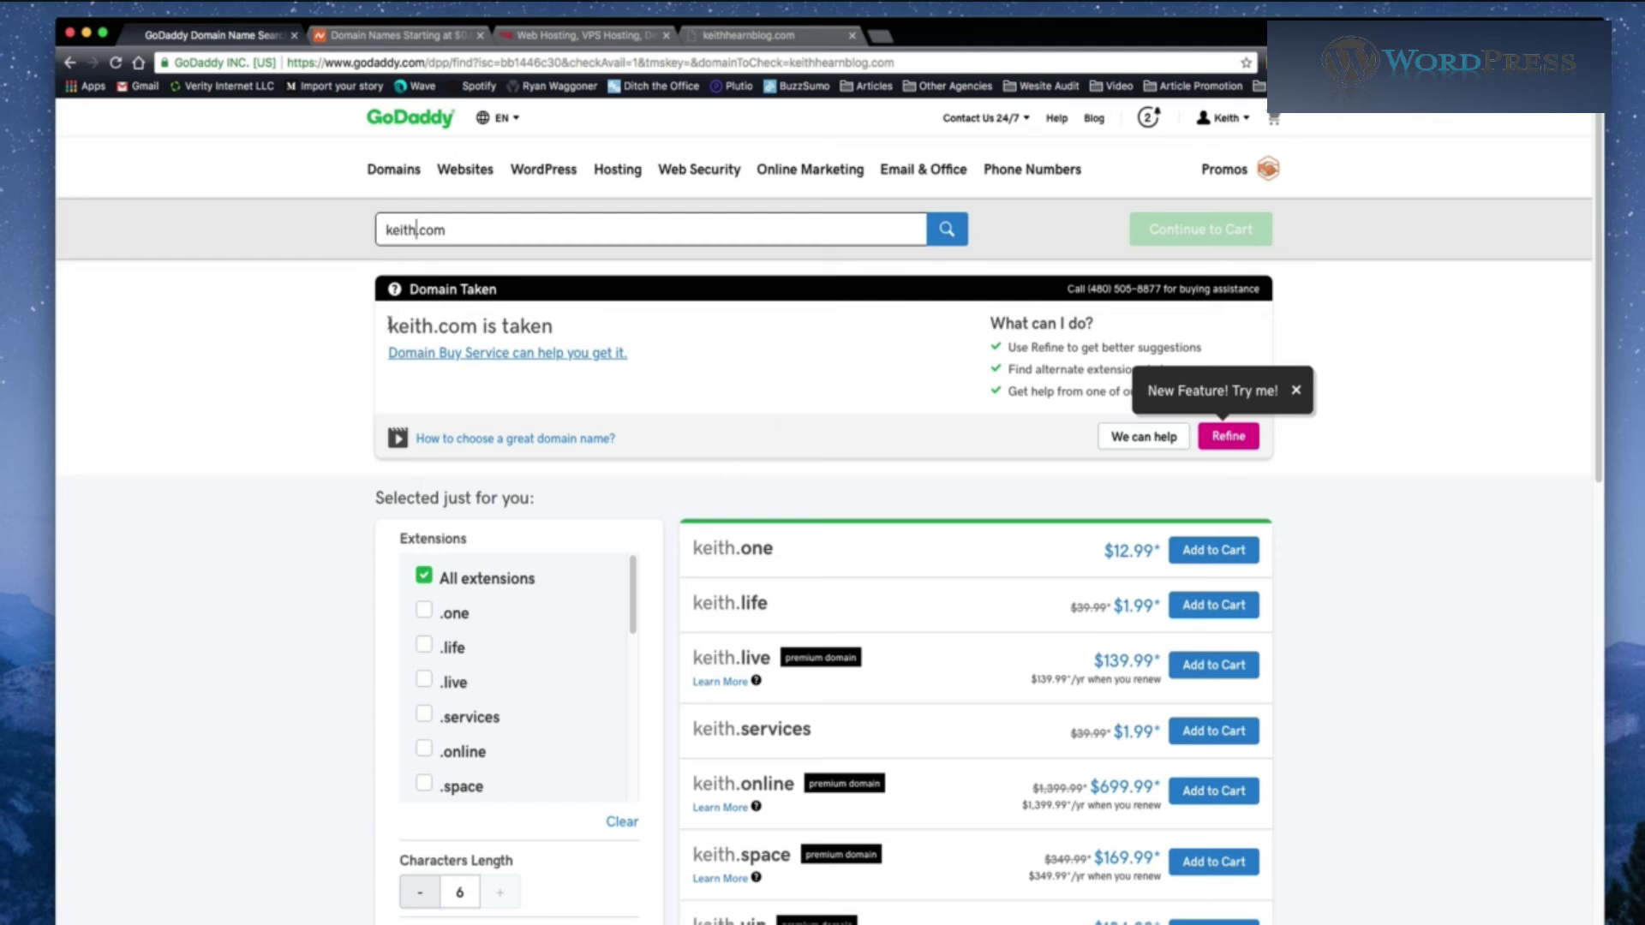
left_click_drag(388, 326, 564, 331)
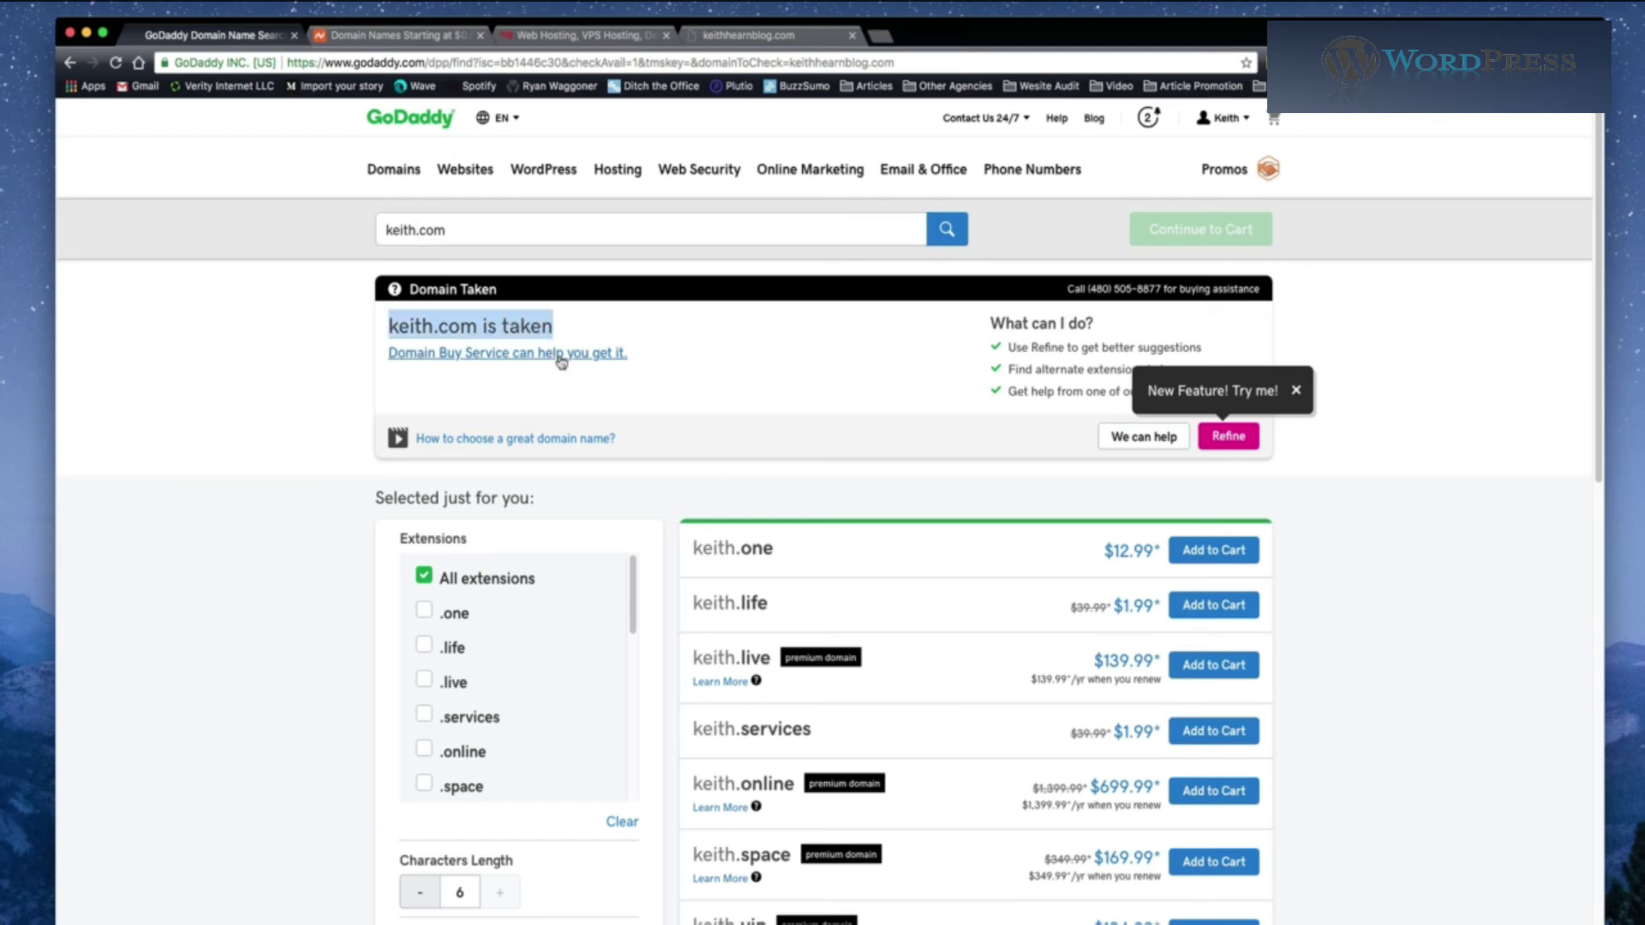
Review the suggested alternative domain extensions, highlighting .one, .services and .online.
scroll(724, 416, "down", 1)
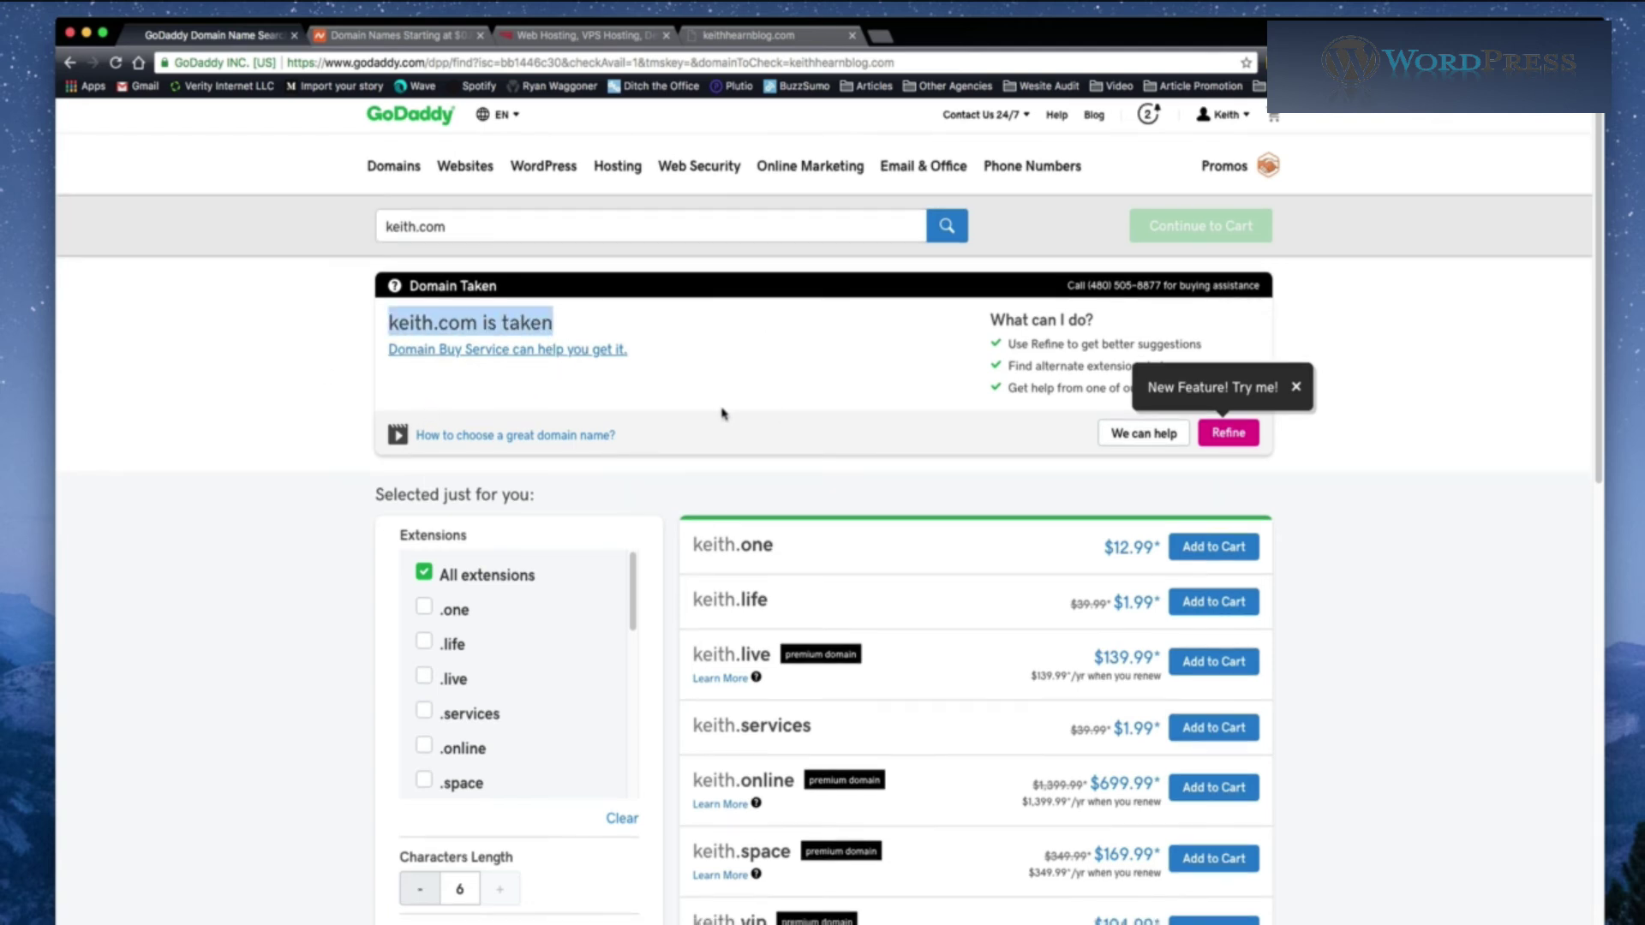
scroll(724, 415, "down", 1)
scroll(724, 415, "down", 2)
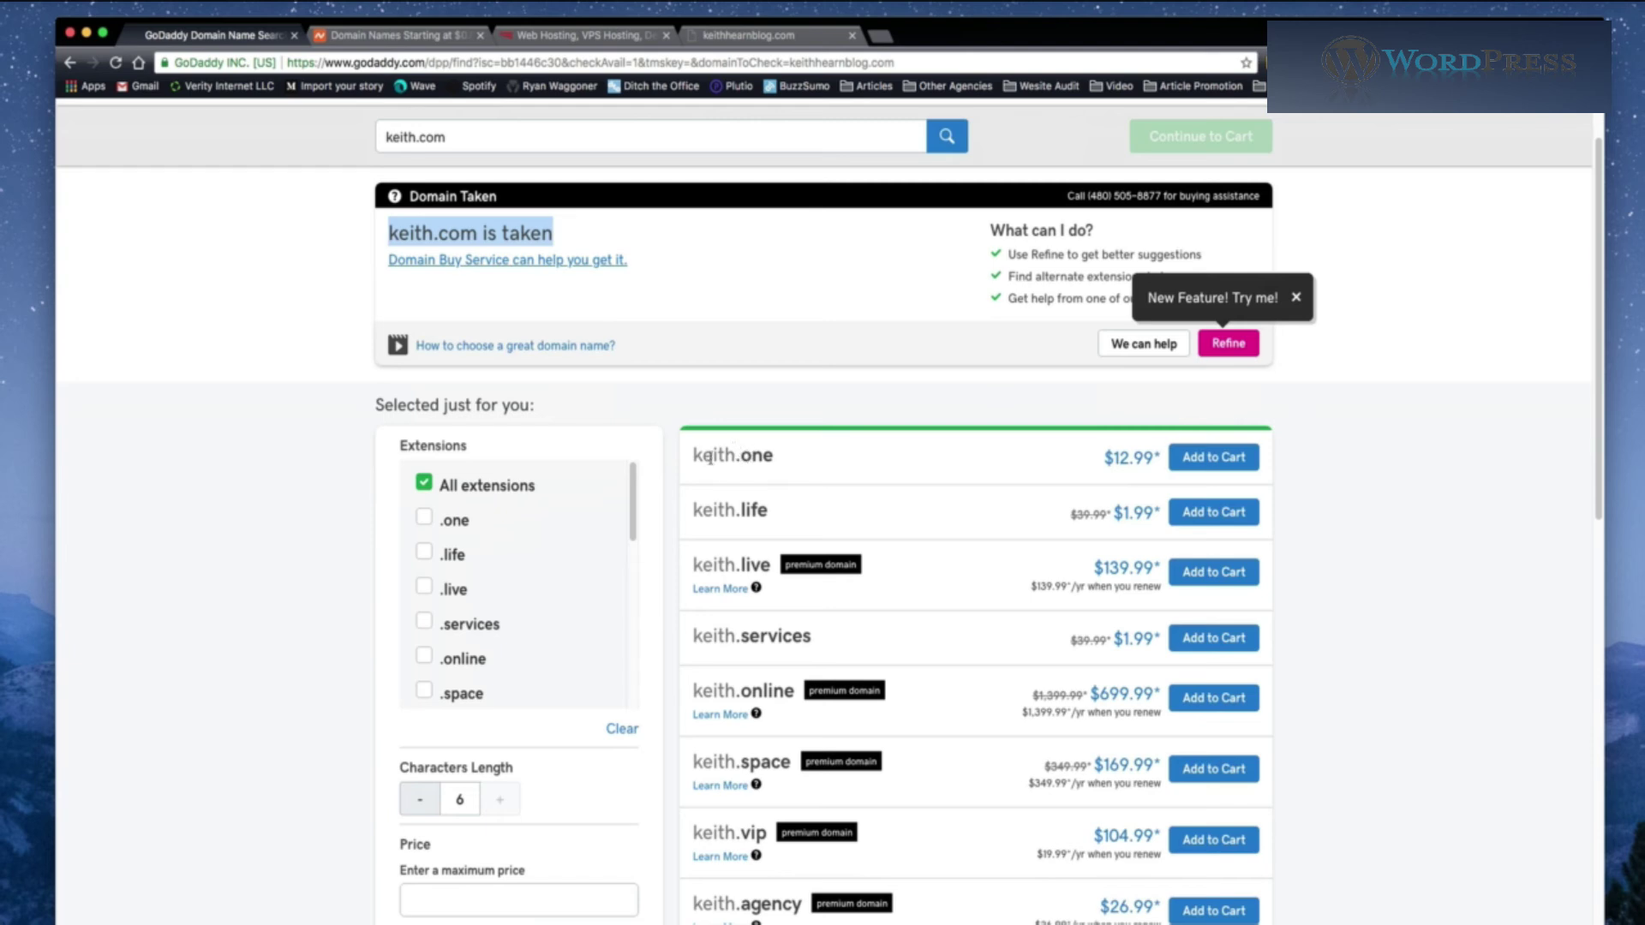
left_click_drag(736, 454, 774, 456)
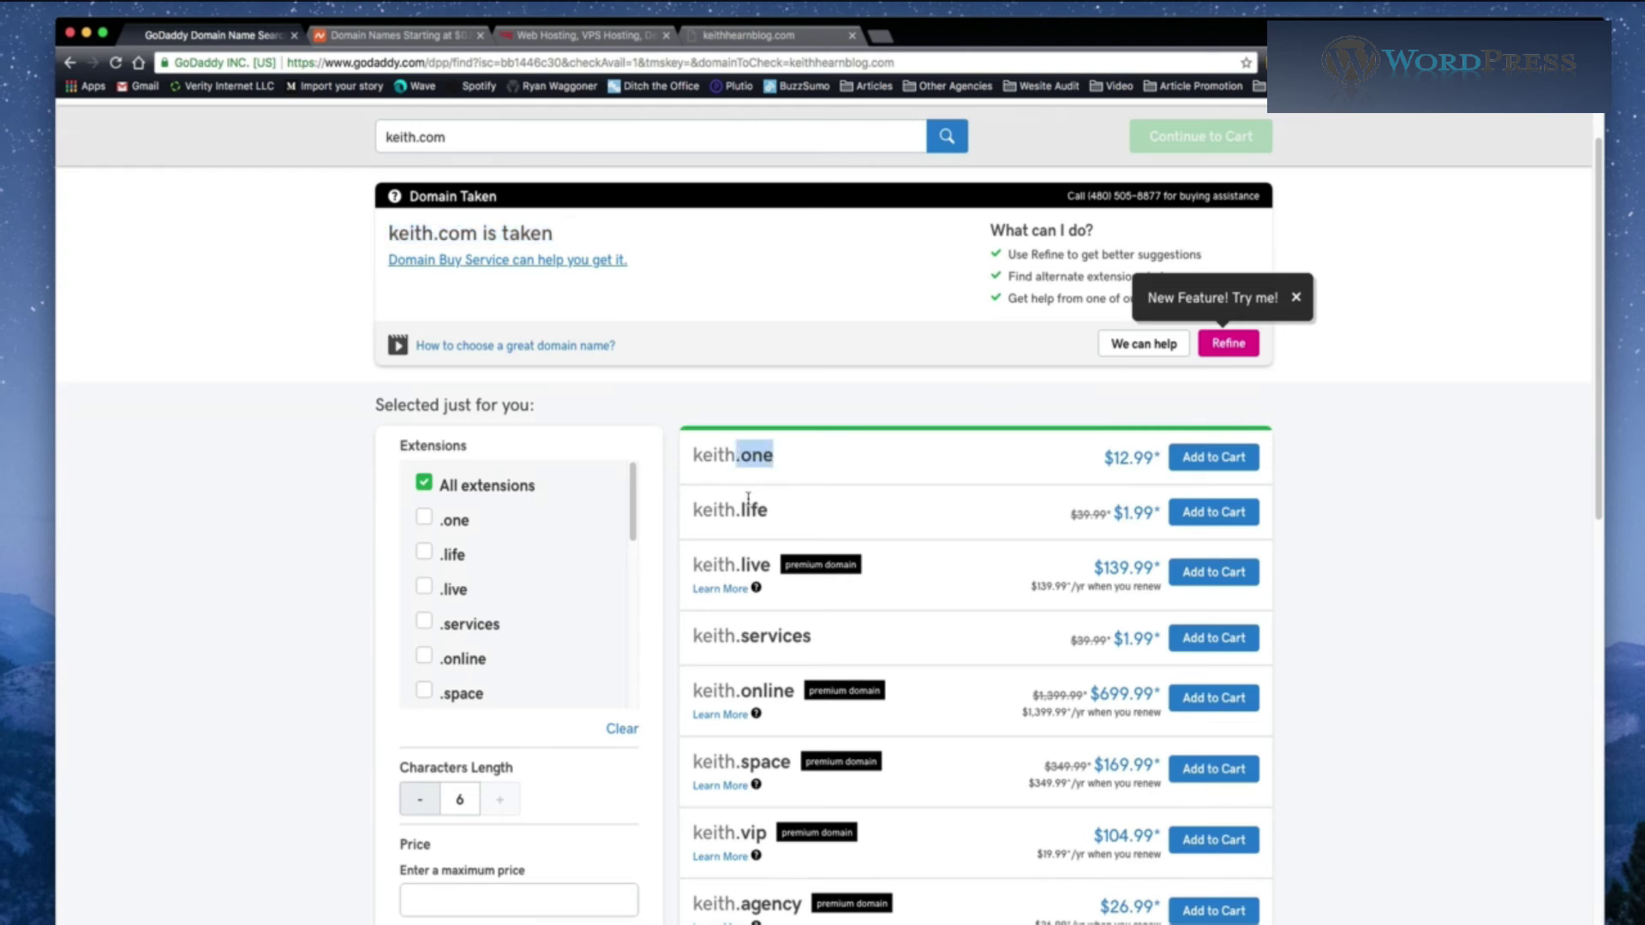
left_click_drag(742, 638, 837, 638)
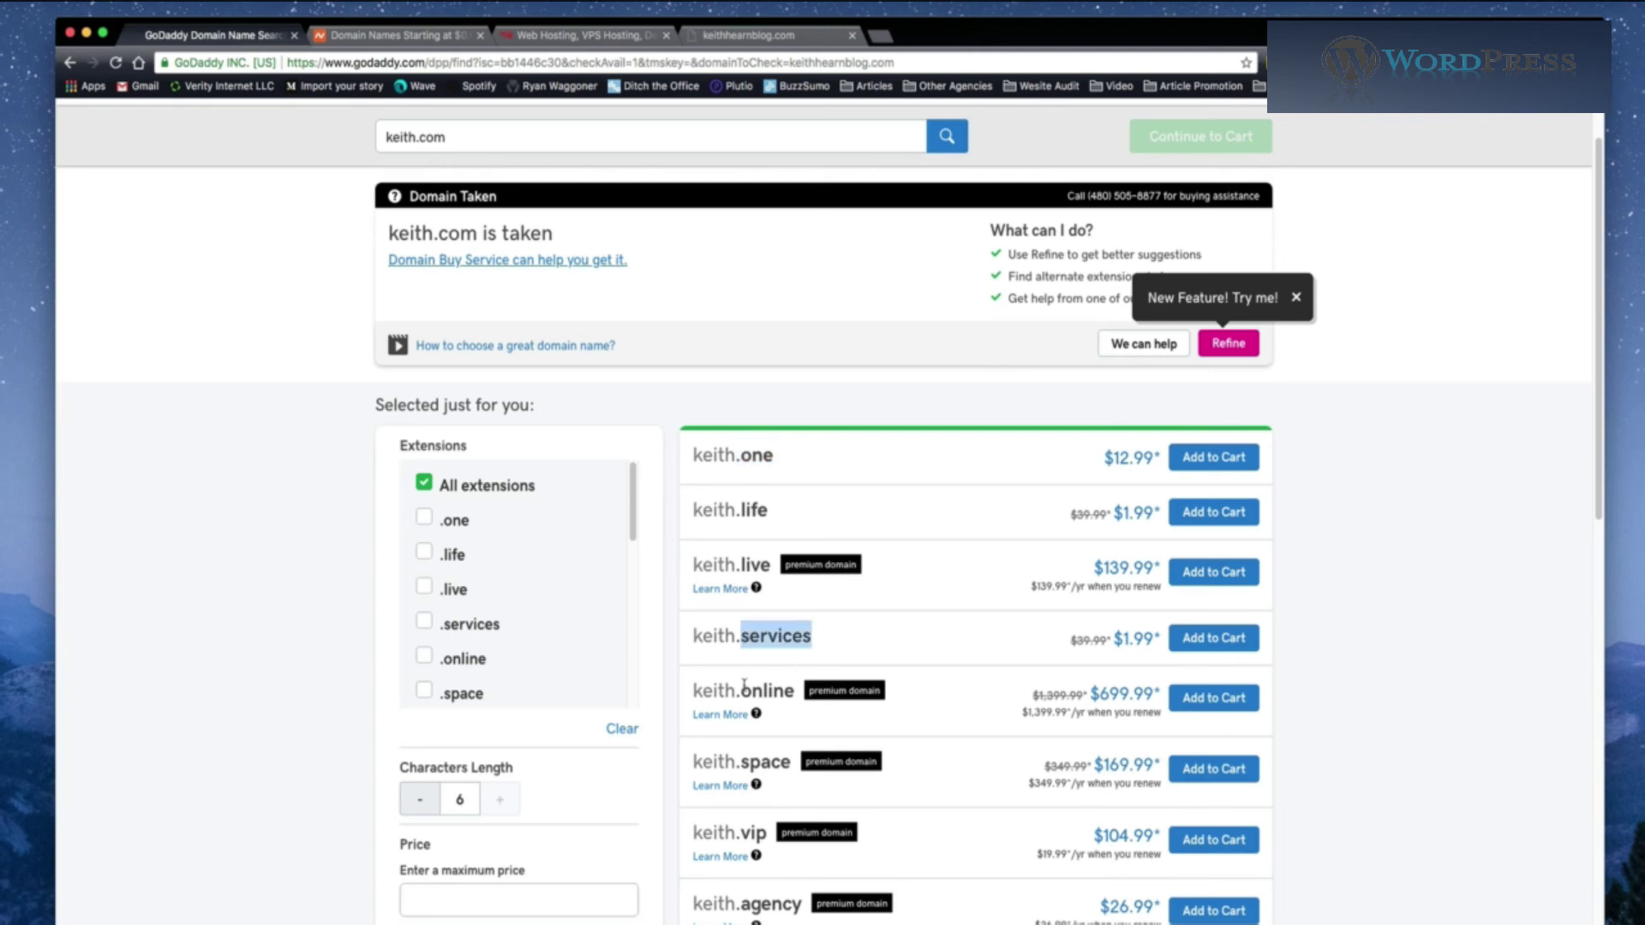
left_click_drag(742, 691, 806, 692)
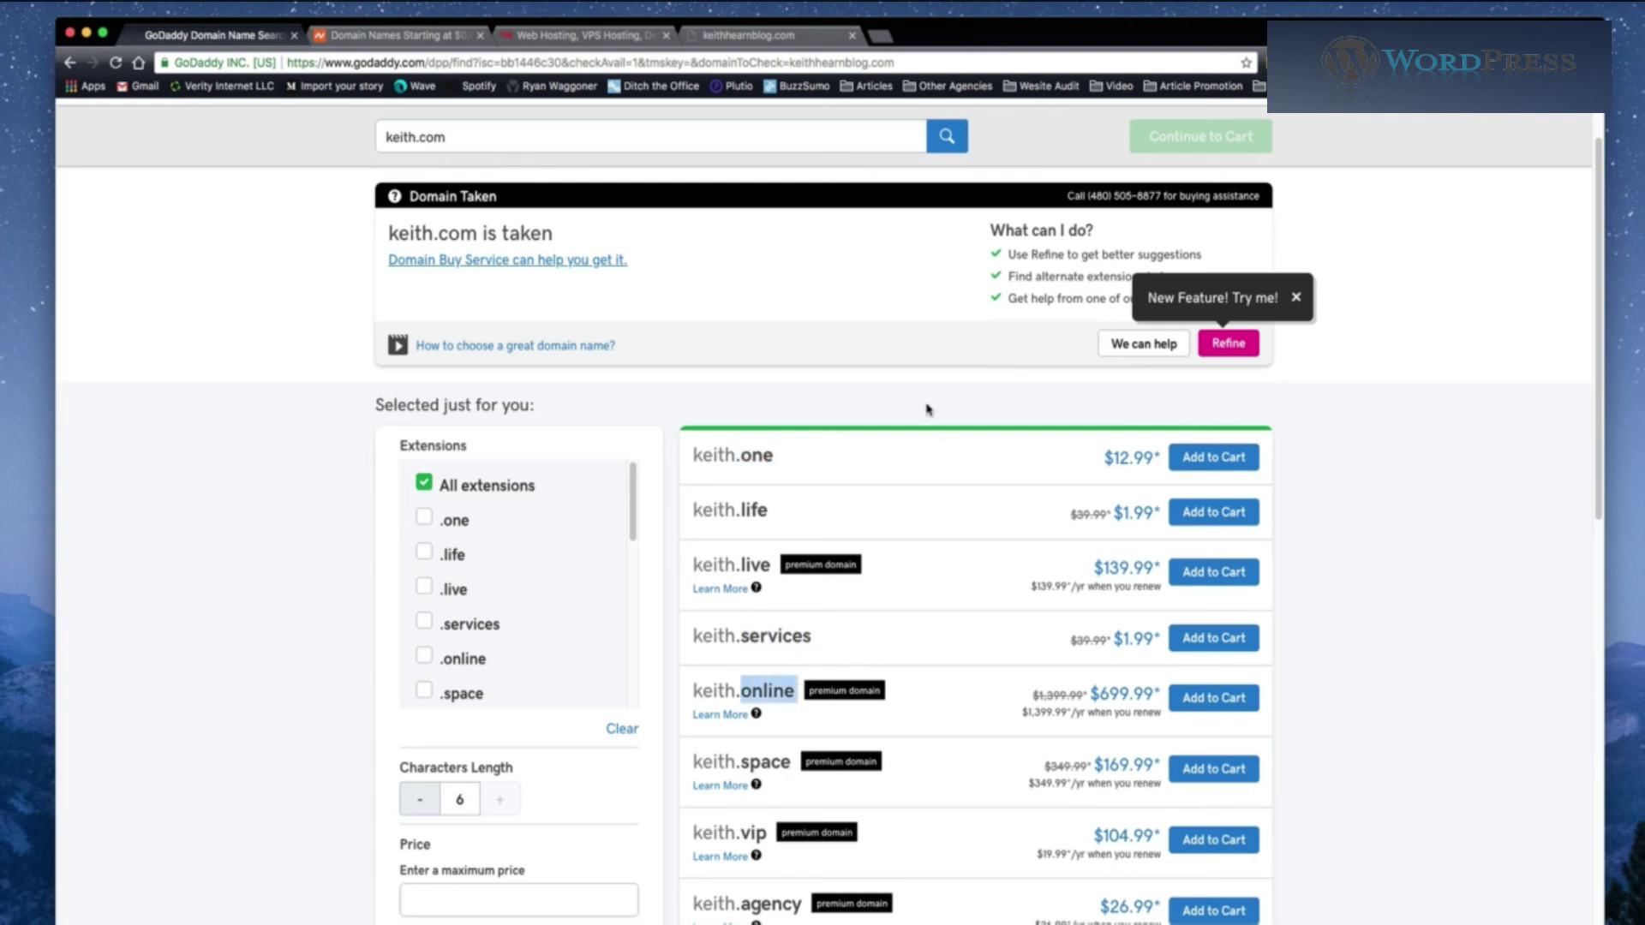
Compare the prices of the suggested domains, highlighting the .one suggestion and the prices of the .online and premium .com options.
scroll(738, 503, "down", 1)
scroll(626, 439, "down", 3)
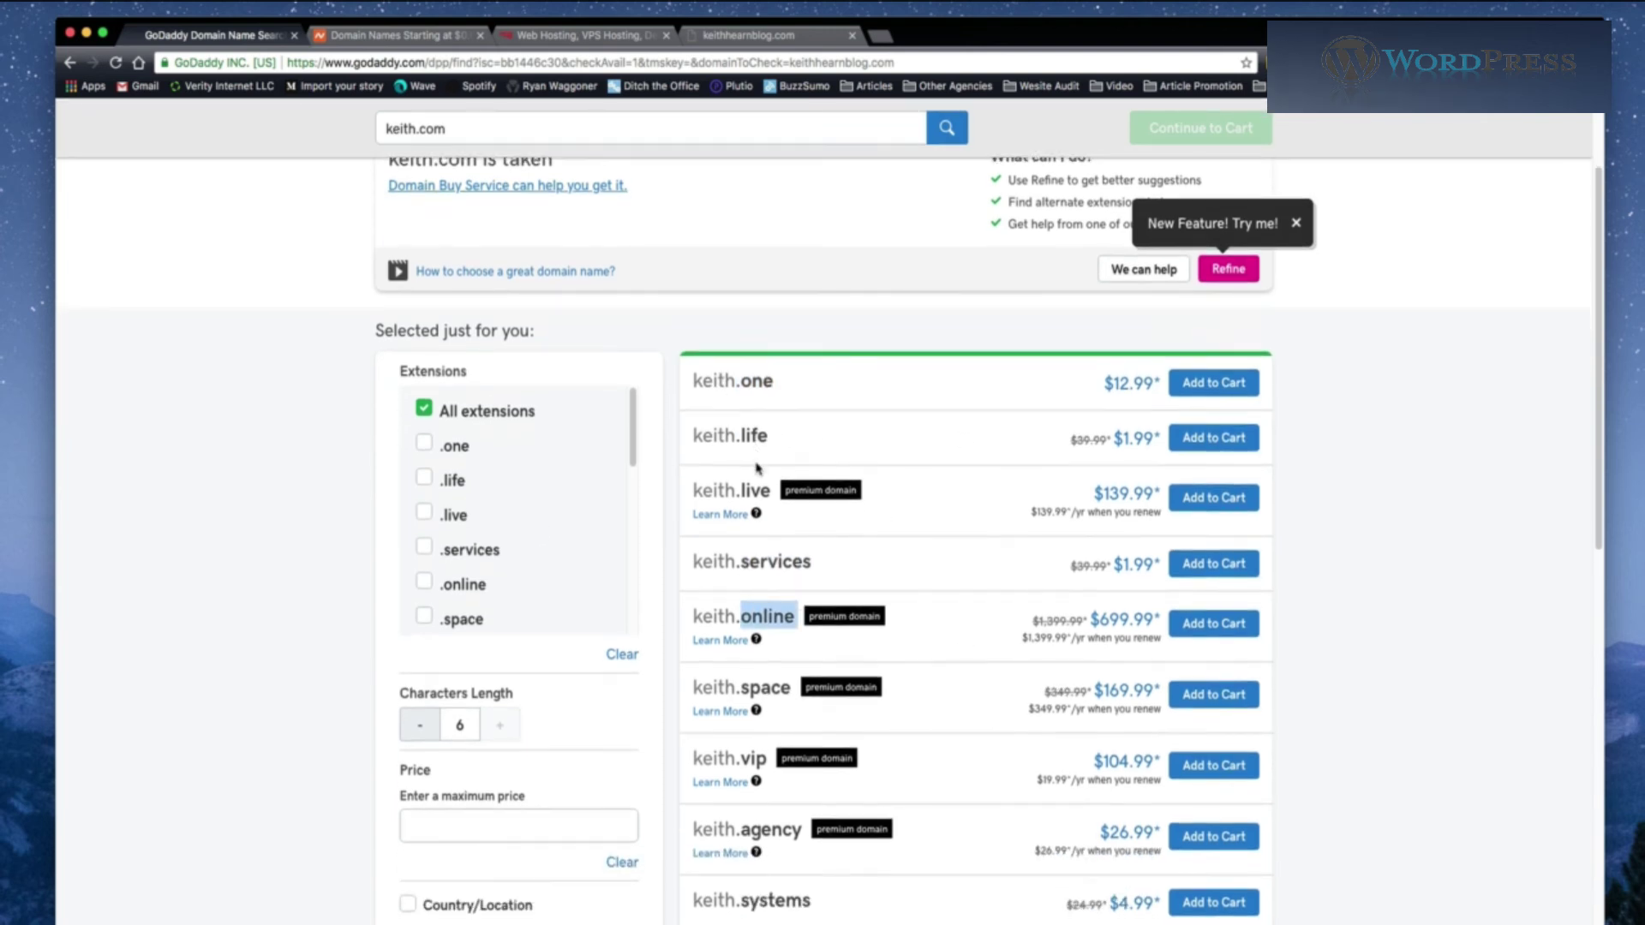
left_click_drag(787, 366, 698, 364)
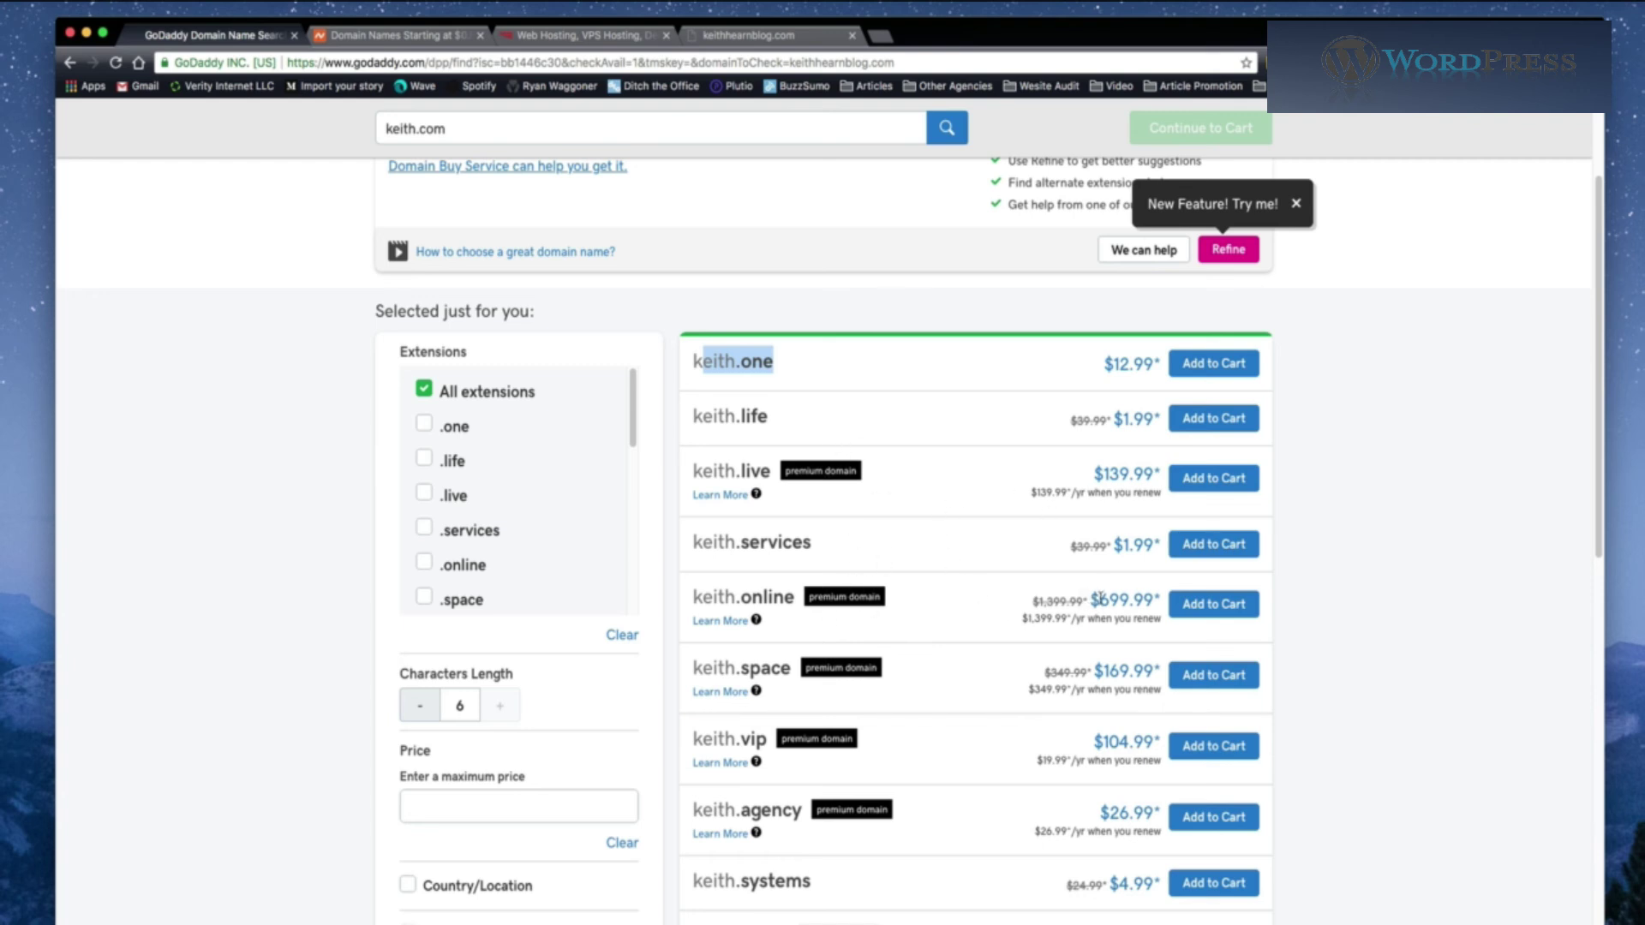
left_click_drag(1100, 598, 1158, 597)
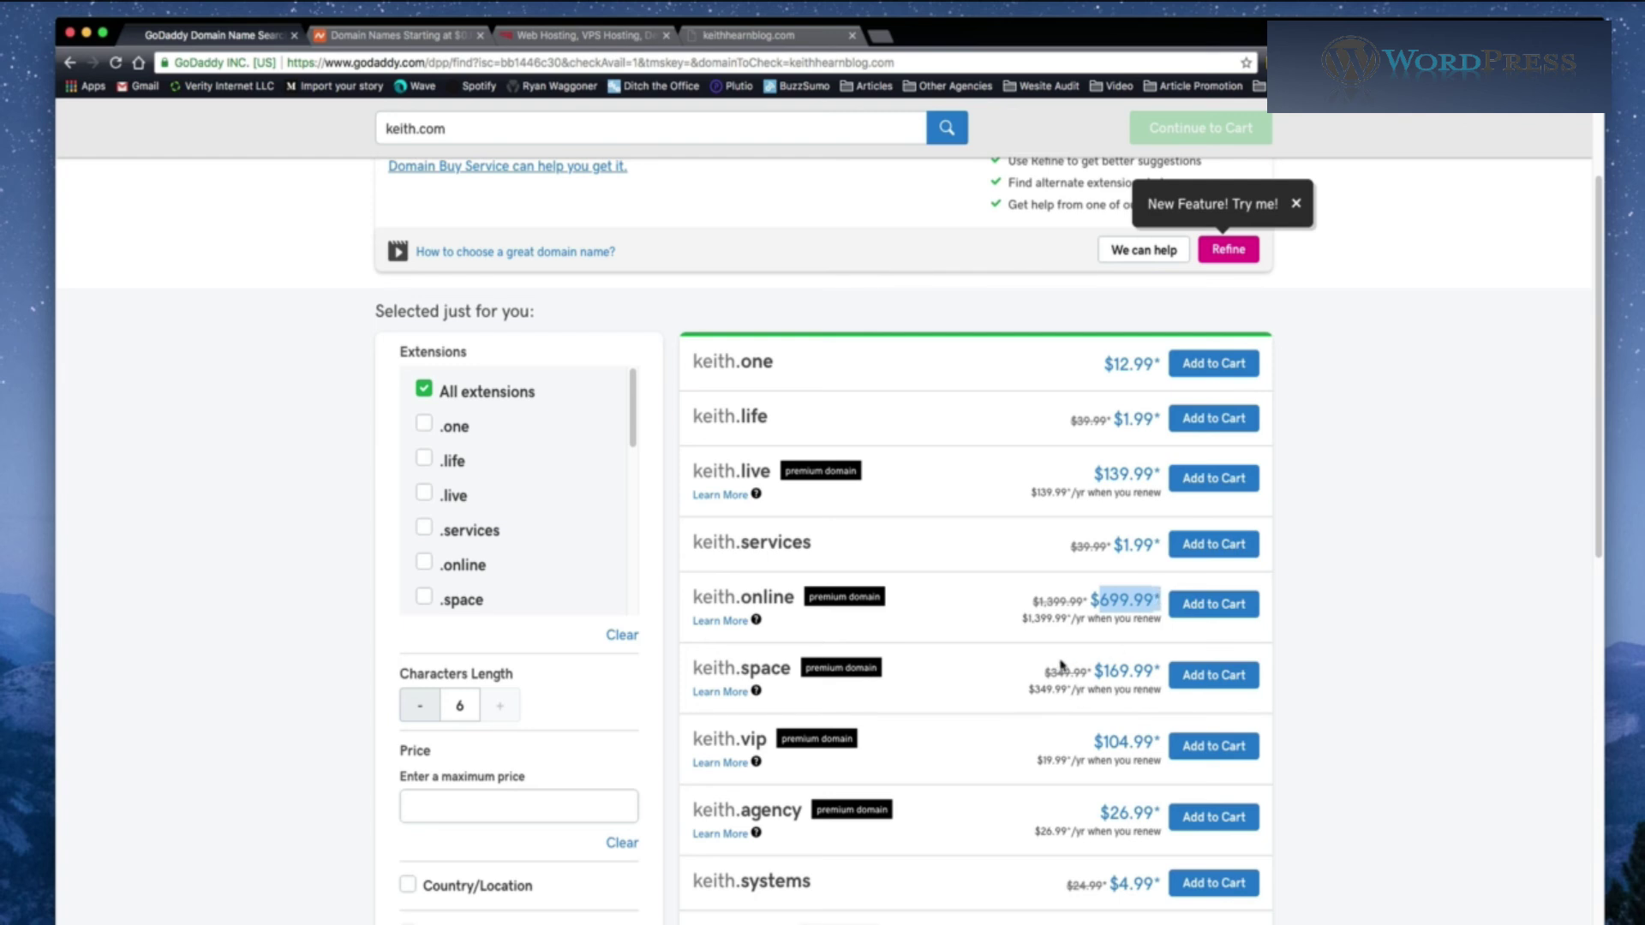
scroll(1062, 666, "down", 3)
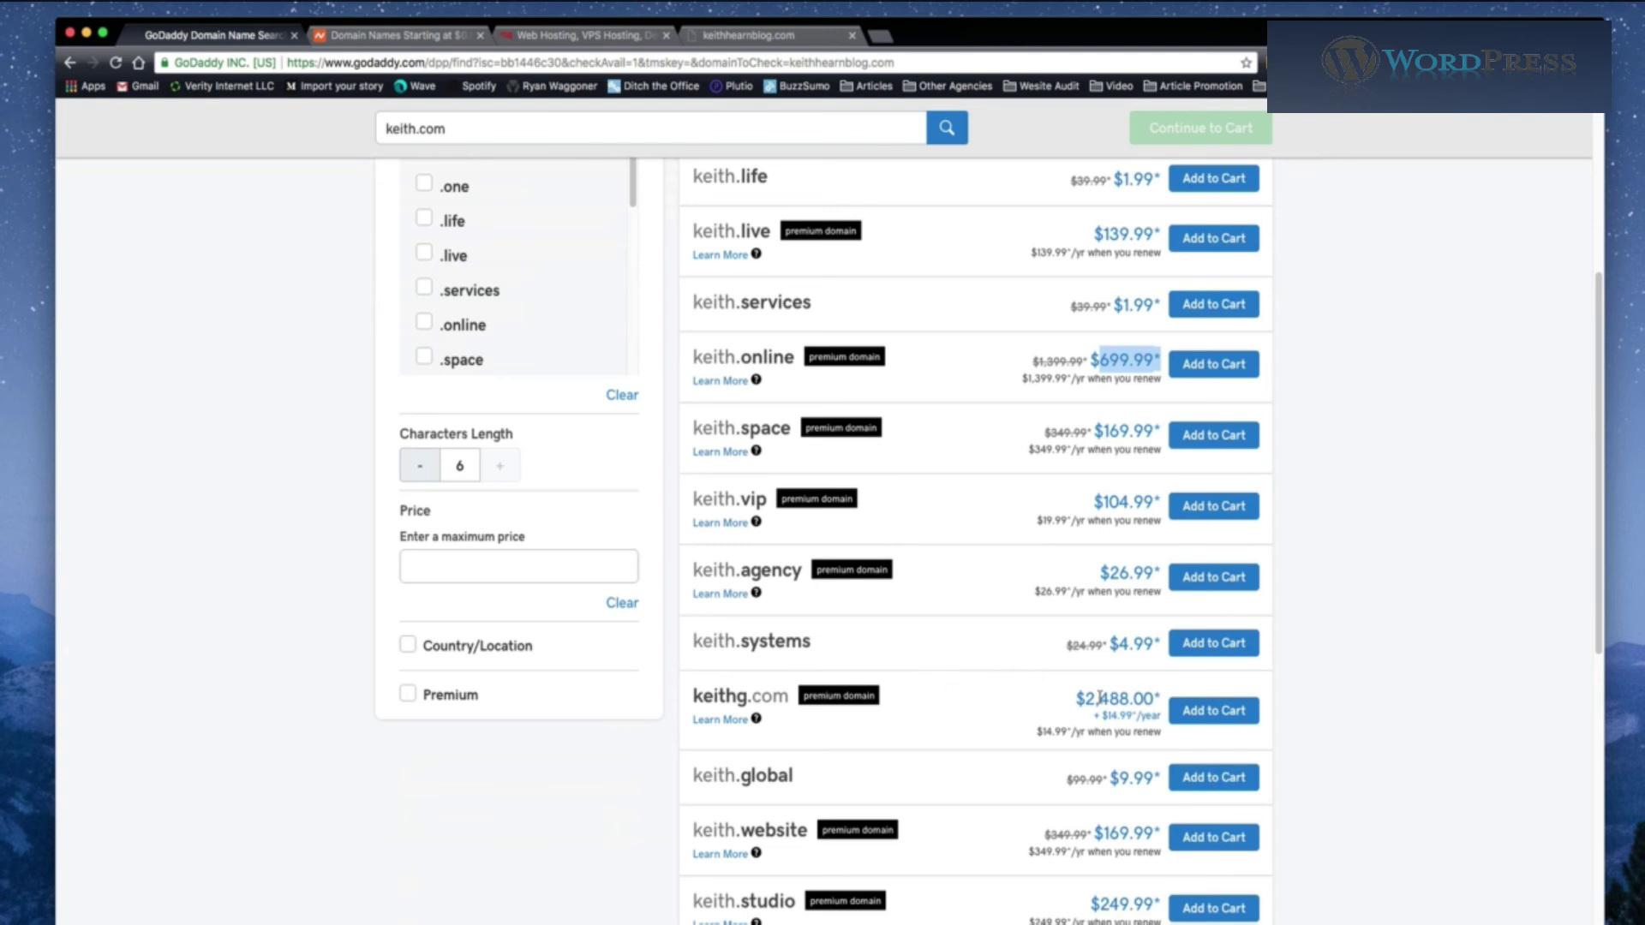
left_click_drag(1089, 695, 1129, 690)
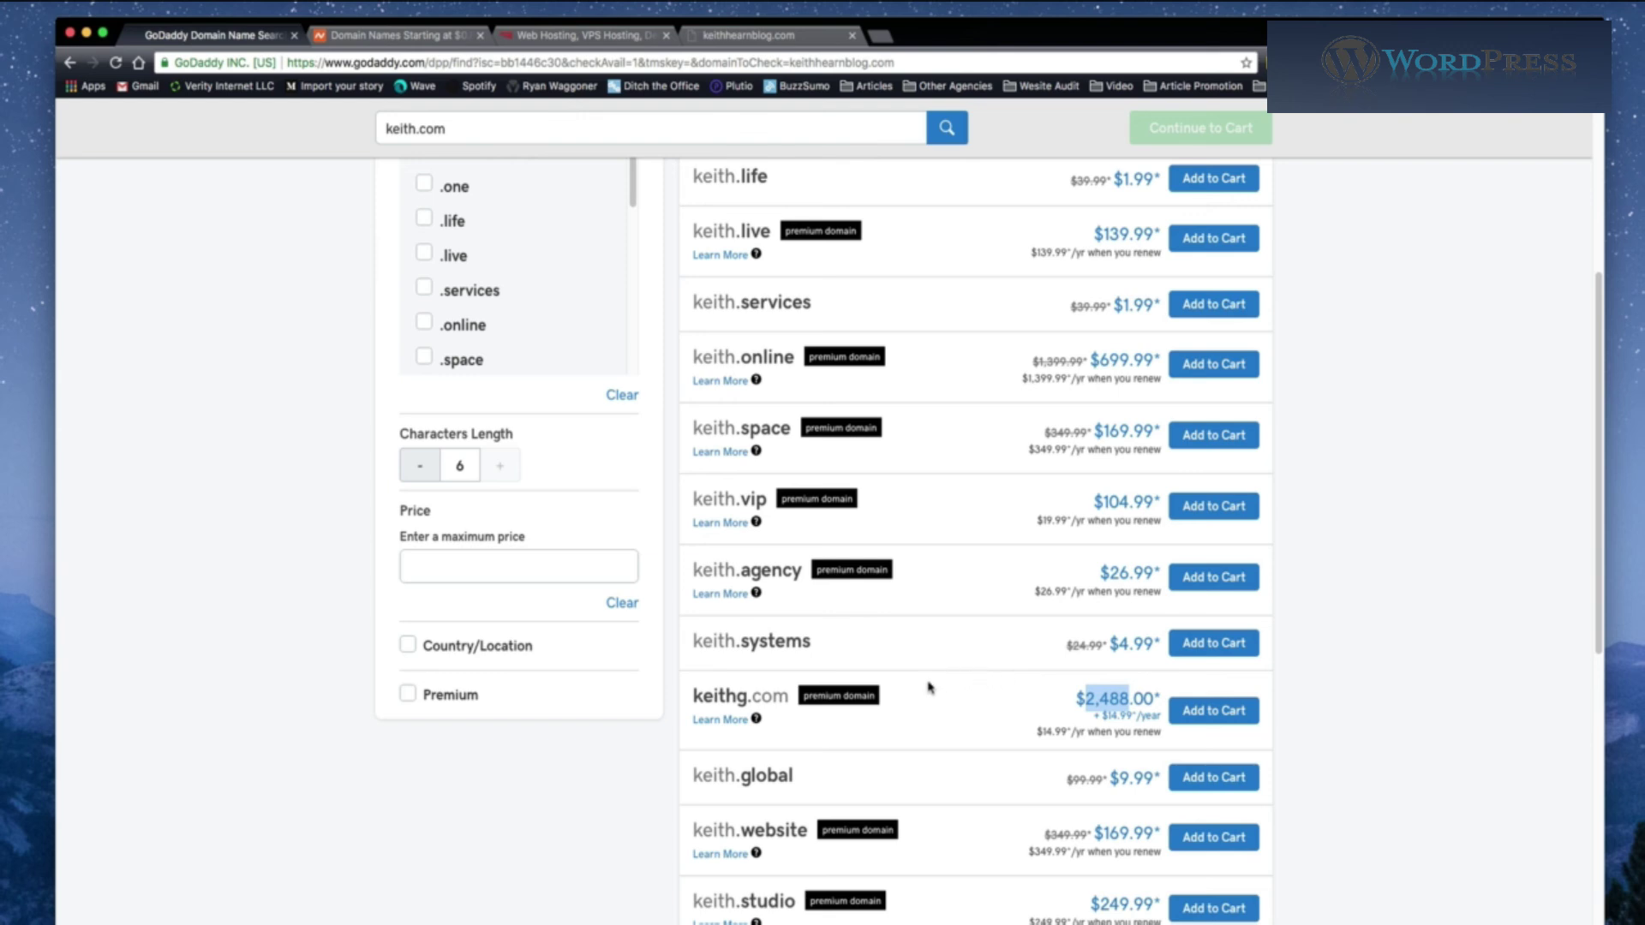
Examine the premium .com suggestion in the results, checking its exact name against its purchase price and yearly renewal fee.
scroll(921, 686, "down", 1)
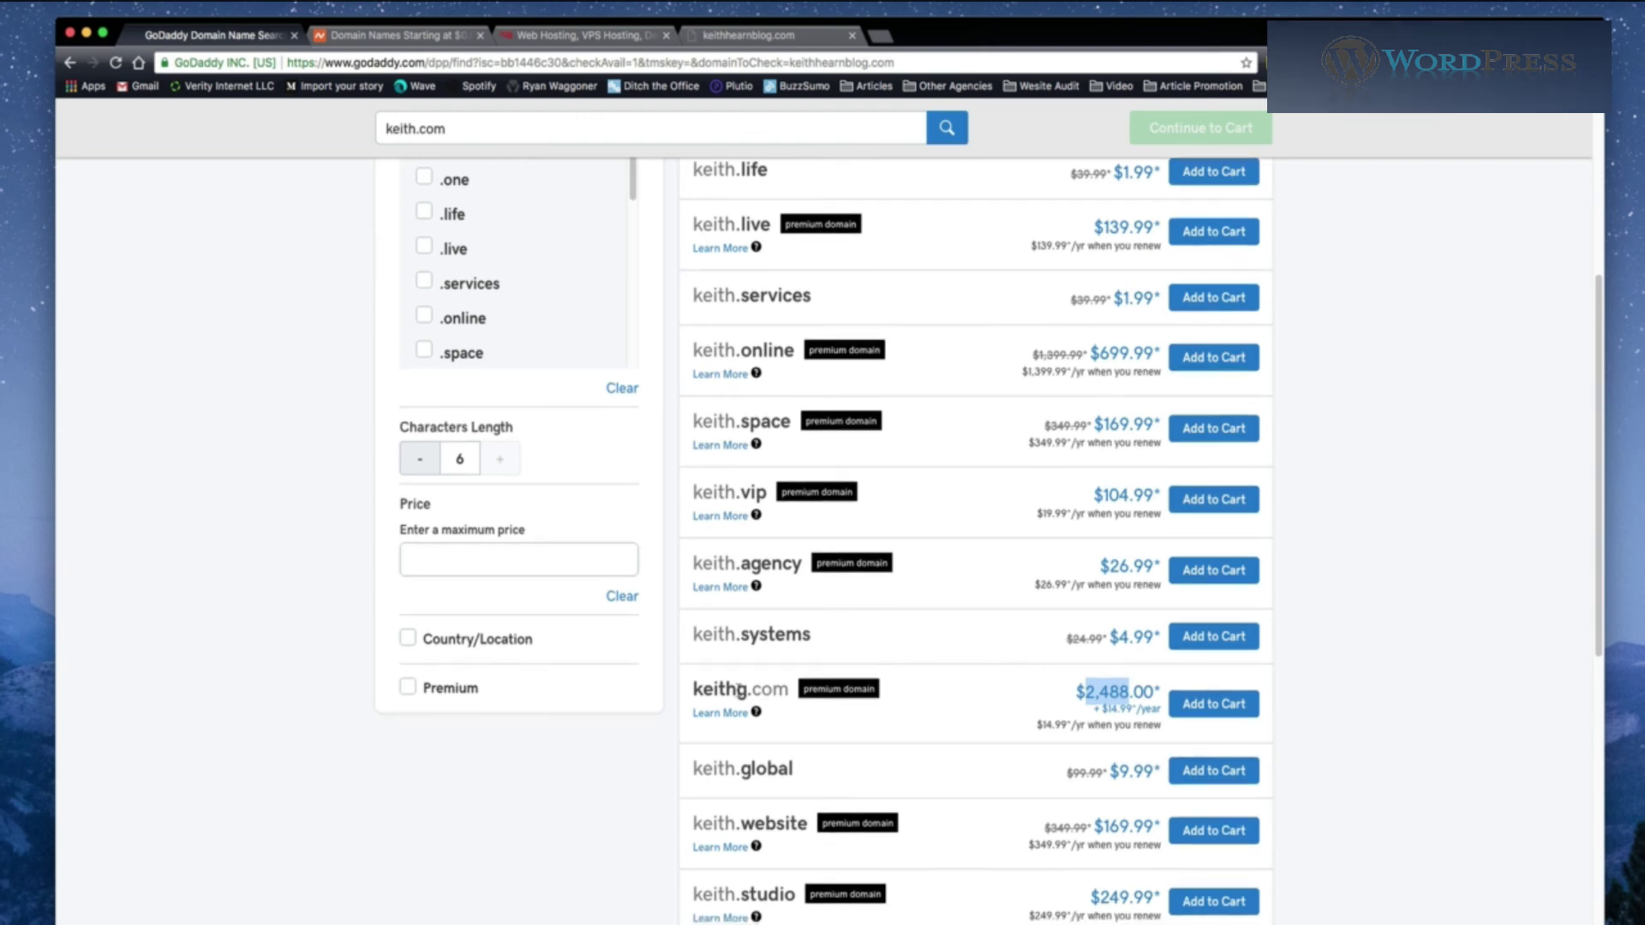
left_click(752, 688)
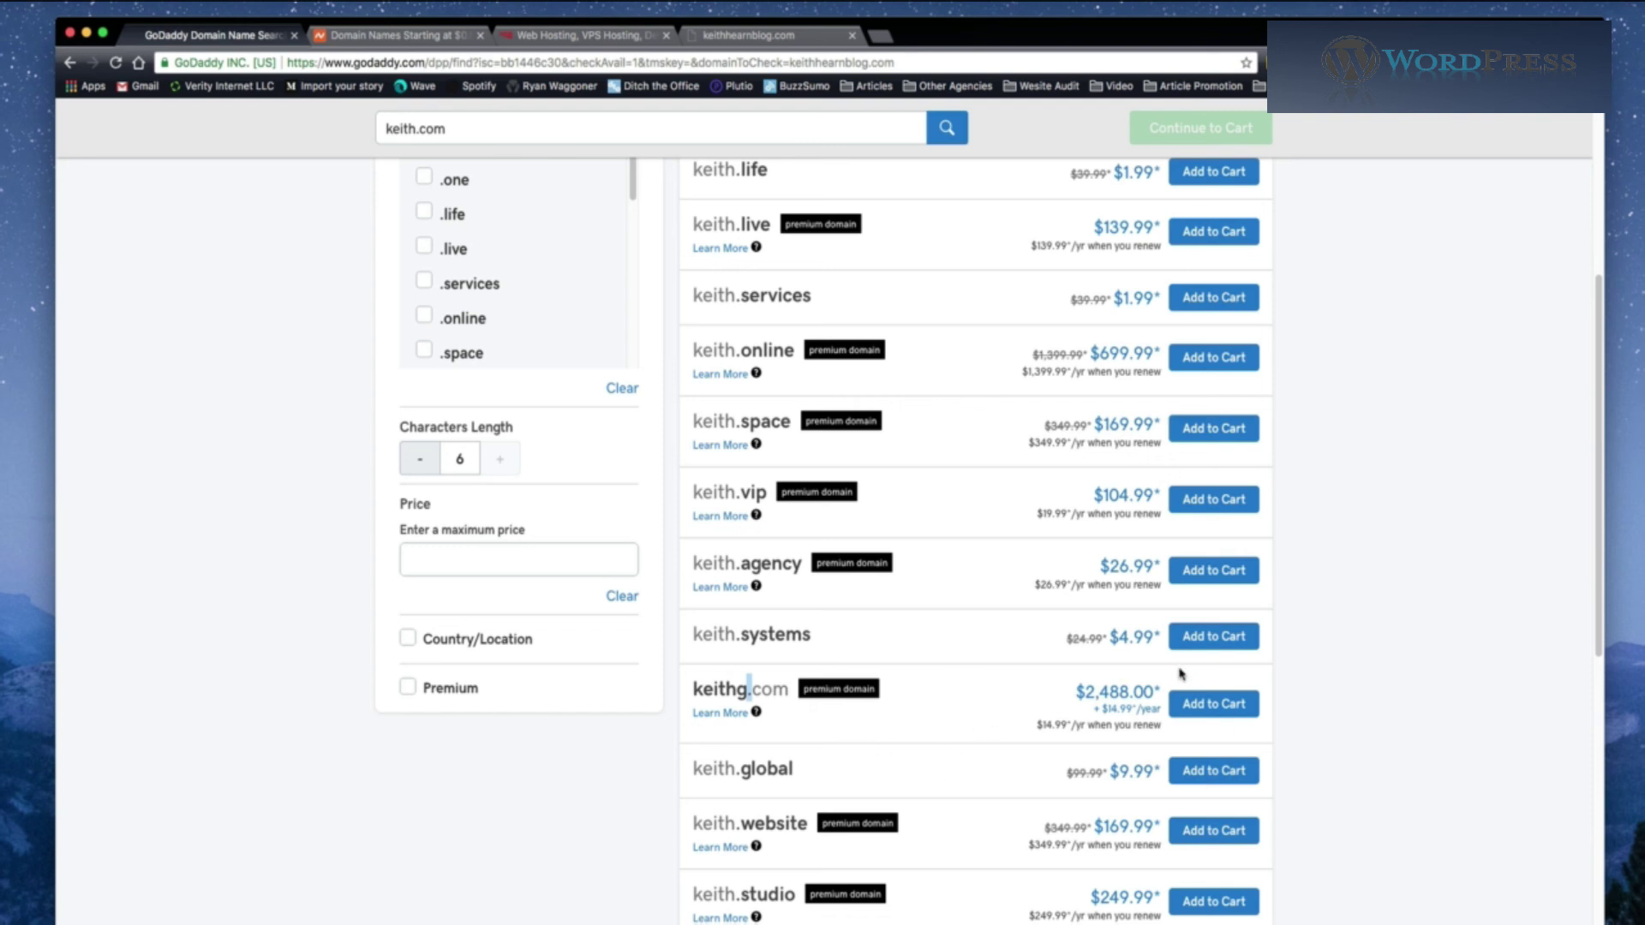
scroll(1046, 780, "down", 2)
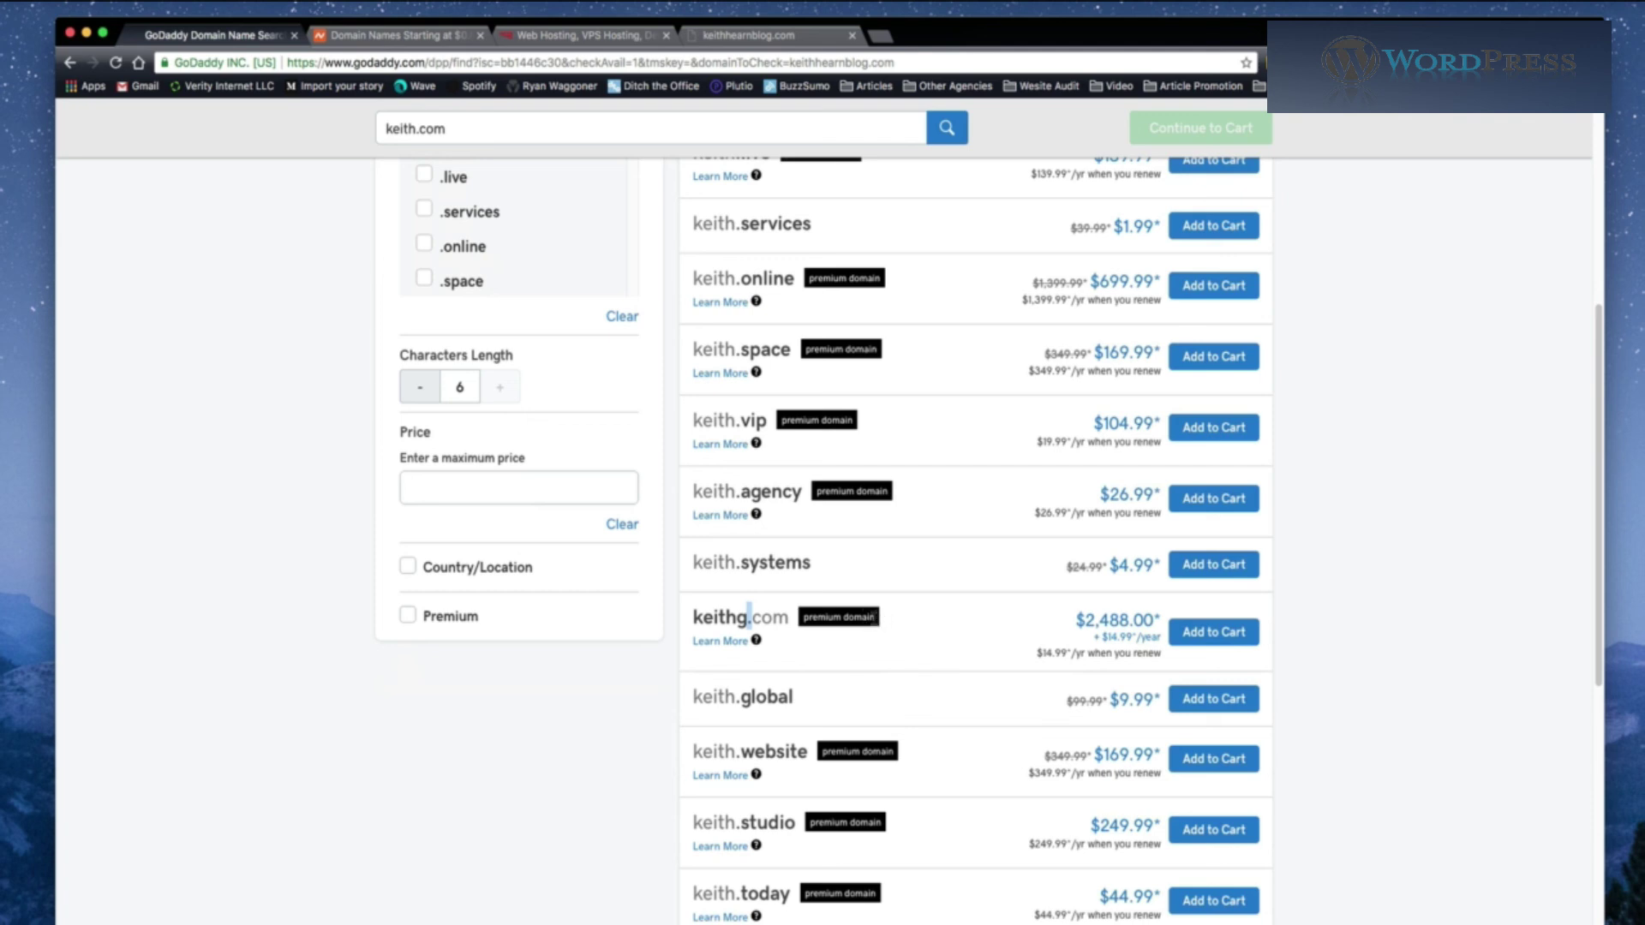
scroll(885, 624, "up", 1)
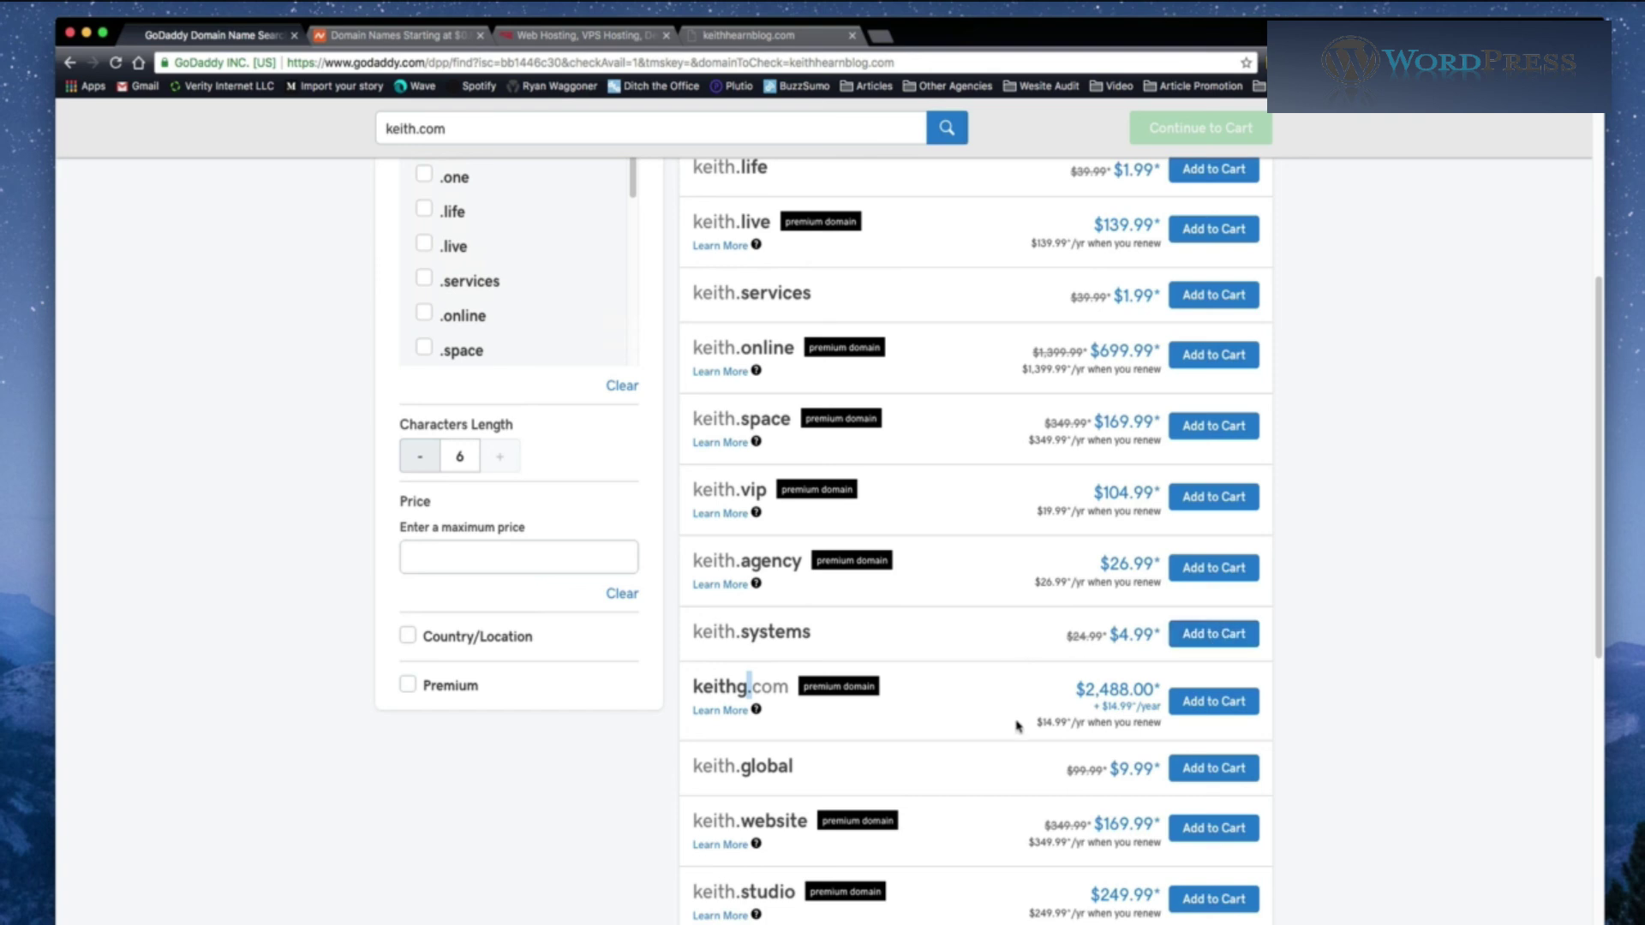
Review the remaining suggested extensions and their prices to the end of the list, highlighting .today, and return to the domain availability notice.
scroll(974, 653, "down", 1)
scroll(749, 599, "down", 1)
scroll(741, 558, "down", 3)
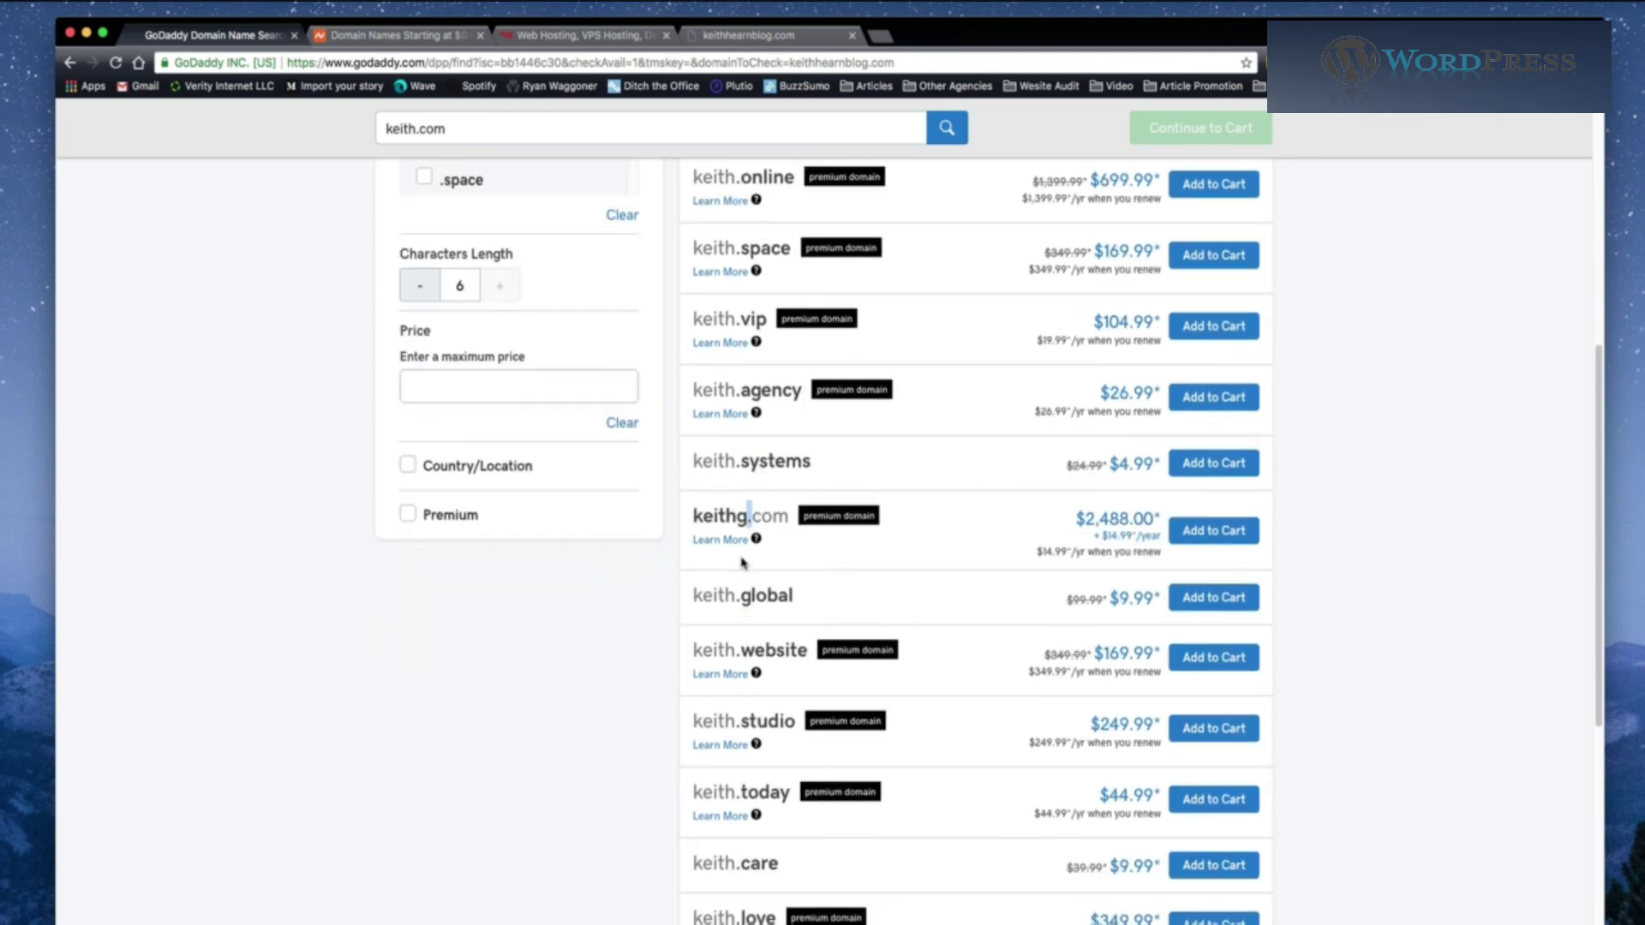
scroll(790, 574, "down", 3)
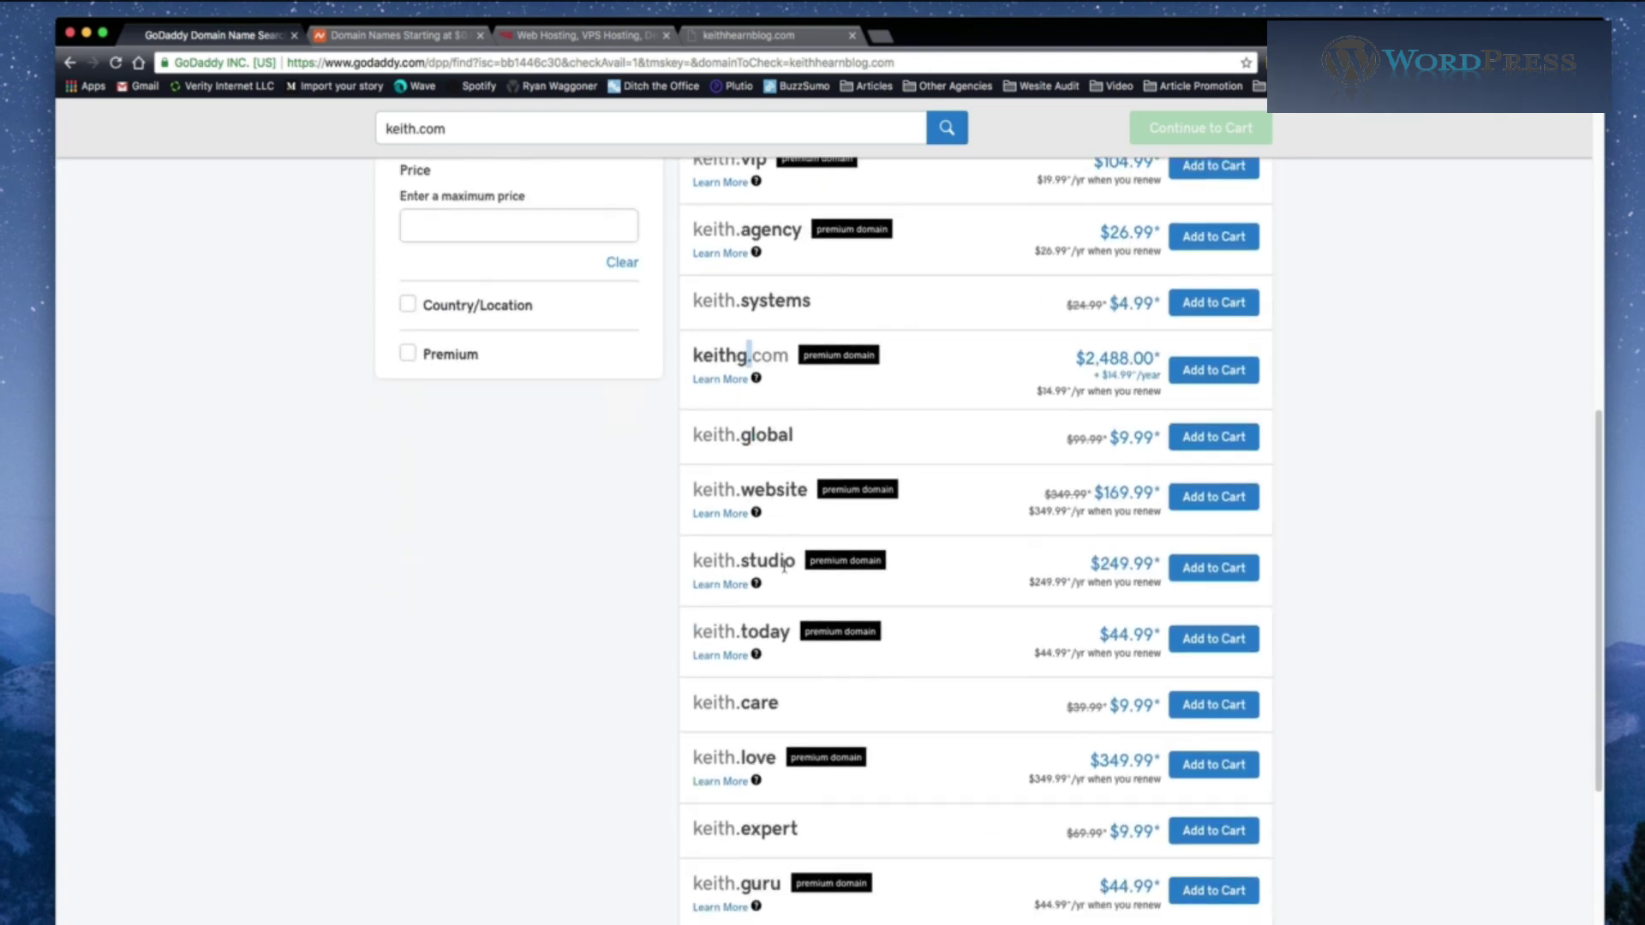
left_click_drag(739, 630, 794, 632)
scroll(742, 703, "down", 5)
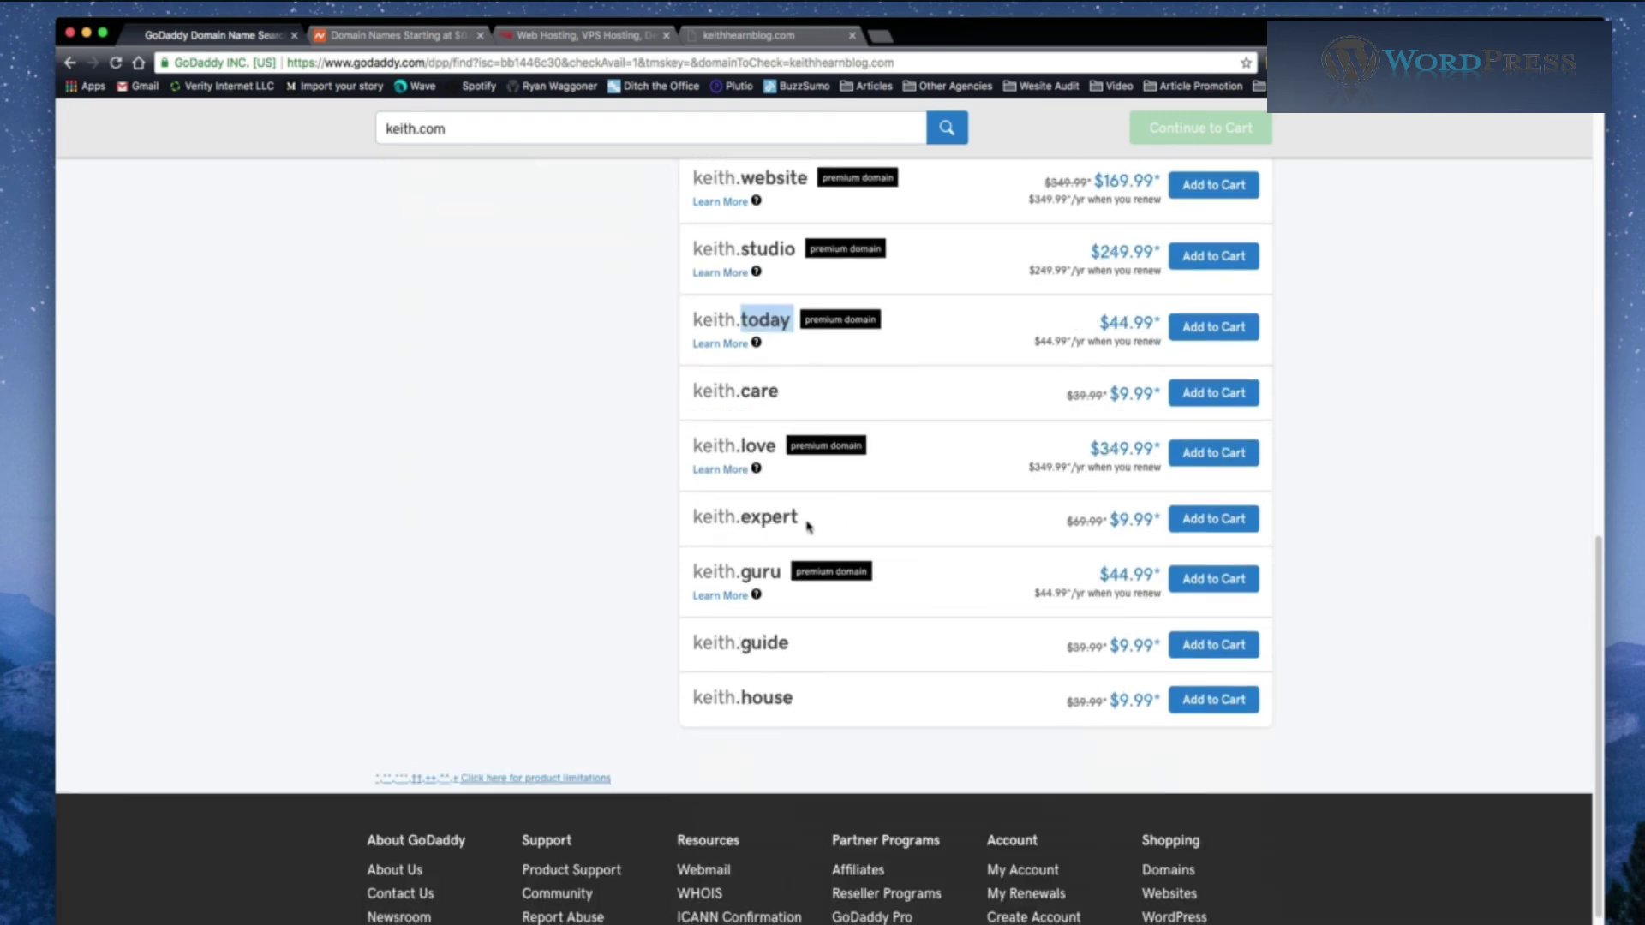
scroll(779, 587, "up", 12)
scroll(775, 587, "up", 4)
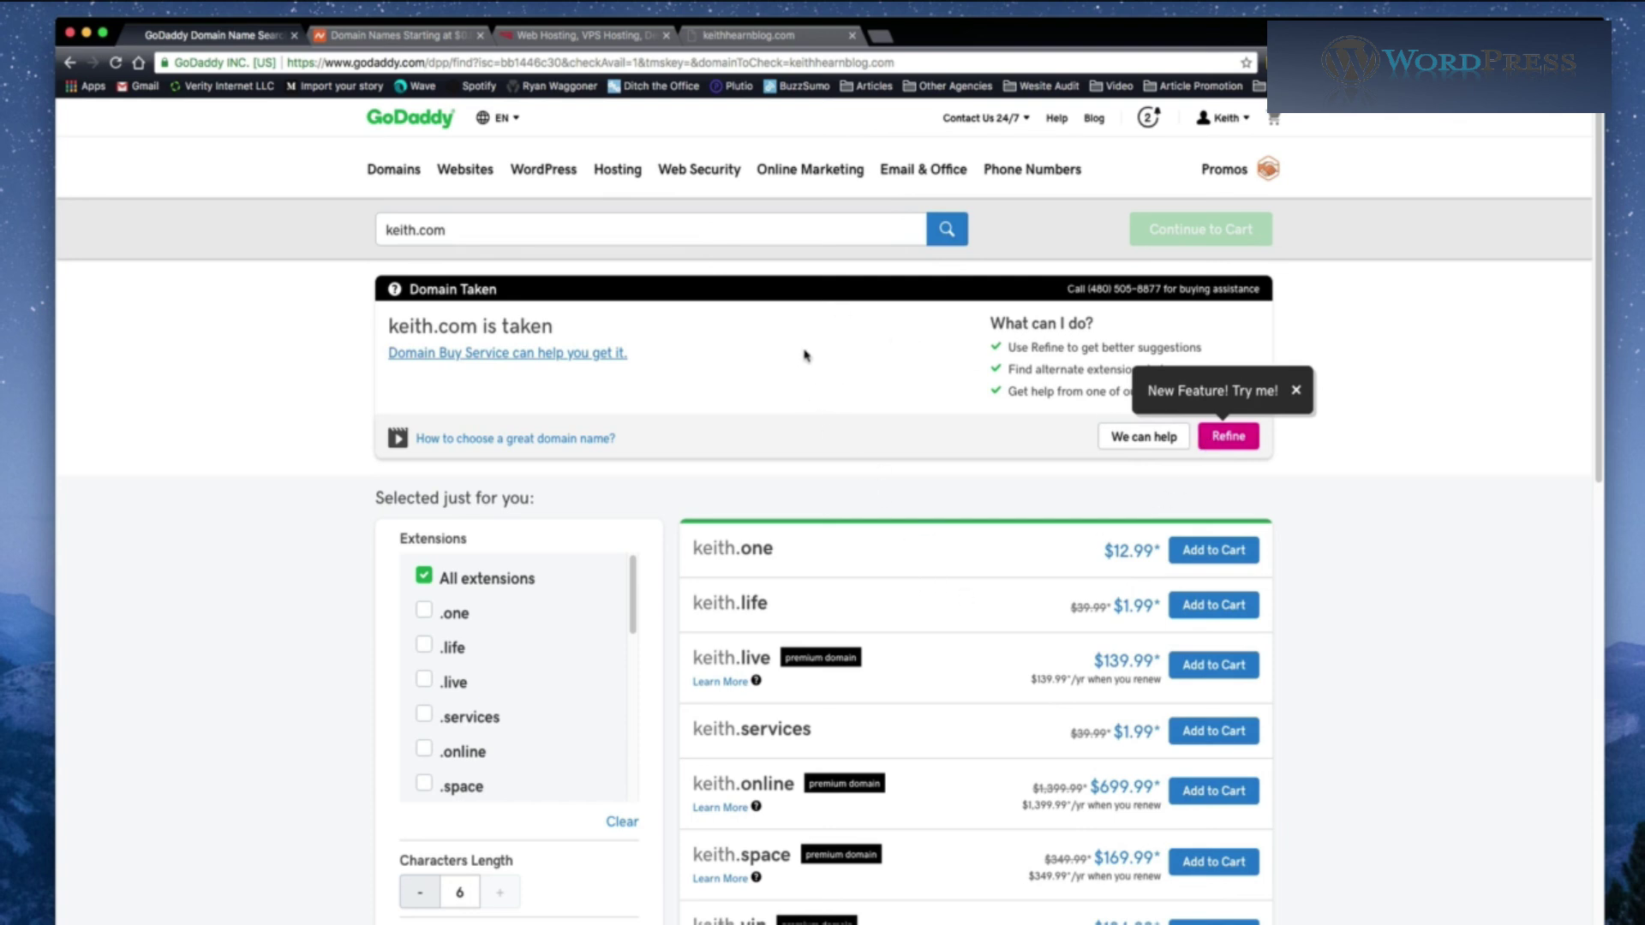
View the already open Namecheap home page and the InMotion Hosting home page as alternatives to GoDaddy.
left_click(424, 36)
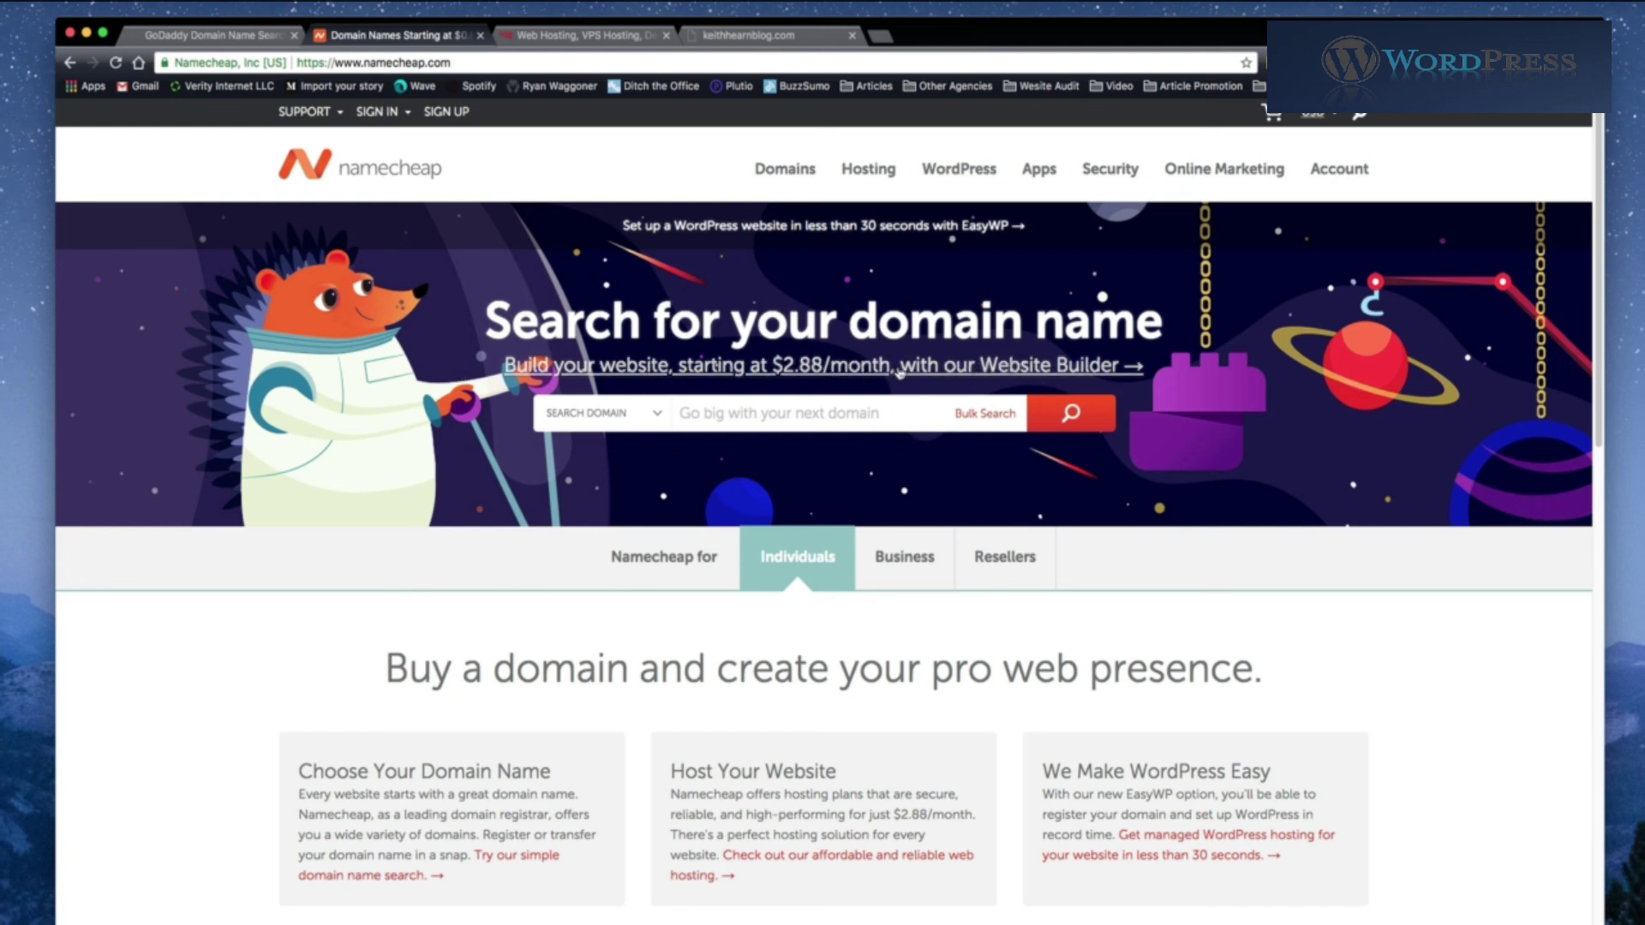
left_click(617, 37)
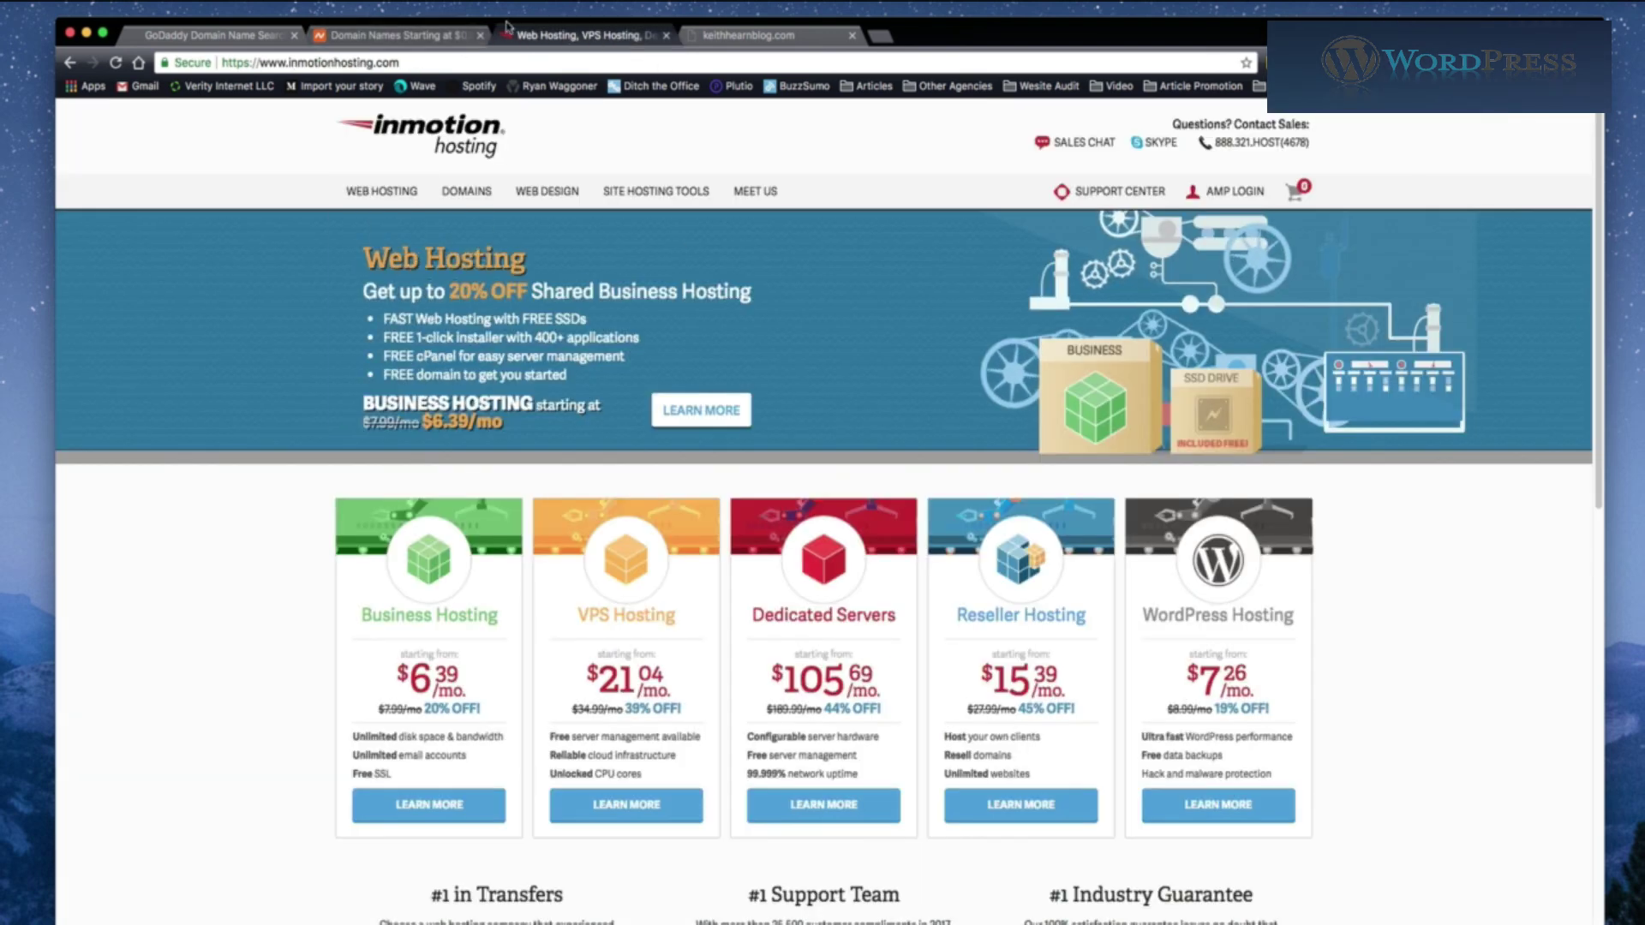